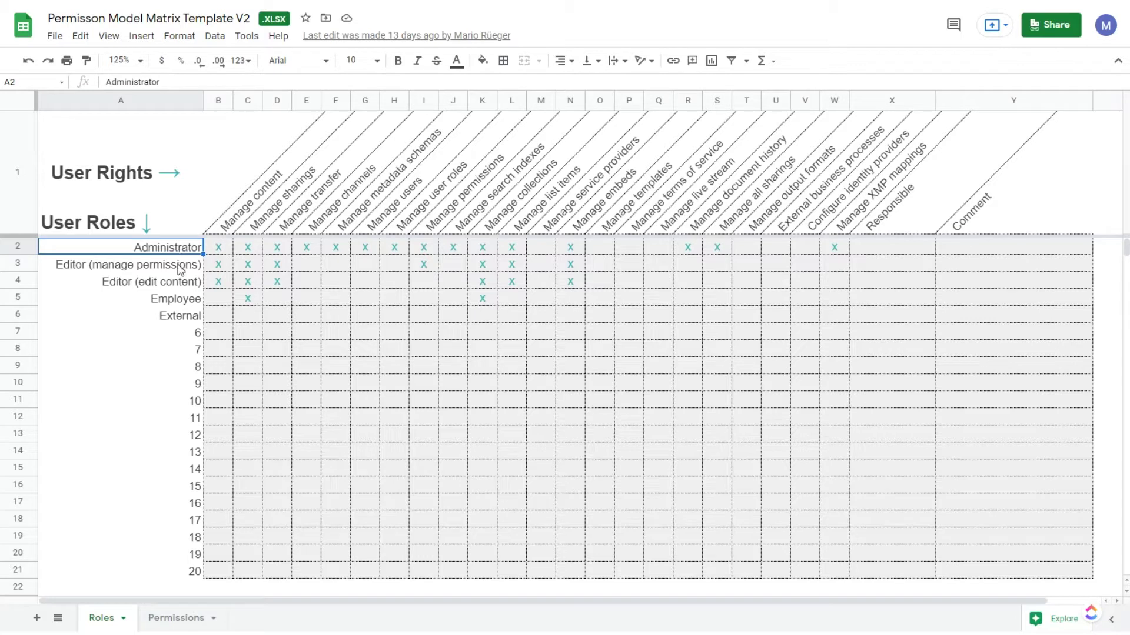
Step: Review the user roles listed on the Roles sheet, from Administrator through both Editor roles and Employee to External
click(181, 269)
click(181, 286)
click(183, 300)
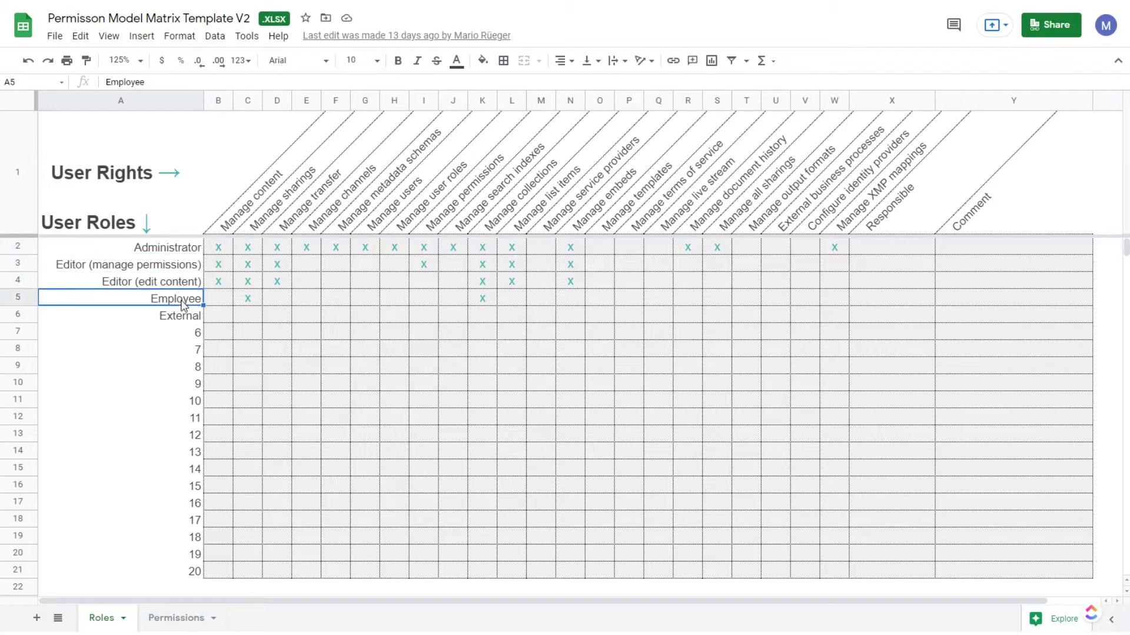
click(185, 316)
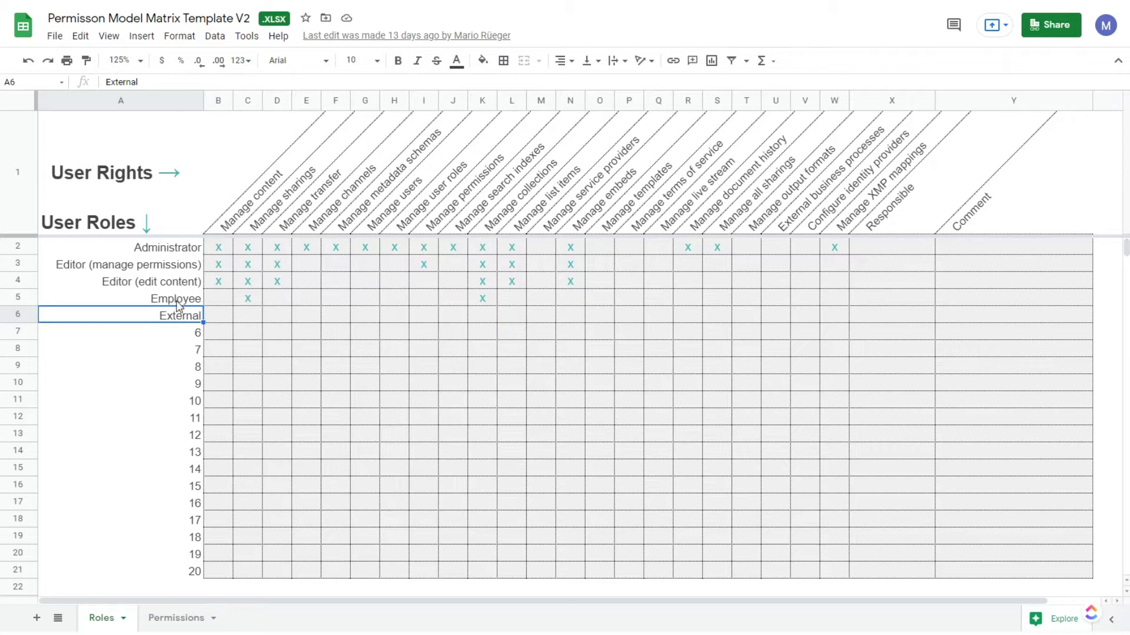
click(178, 249)
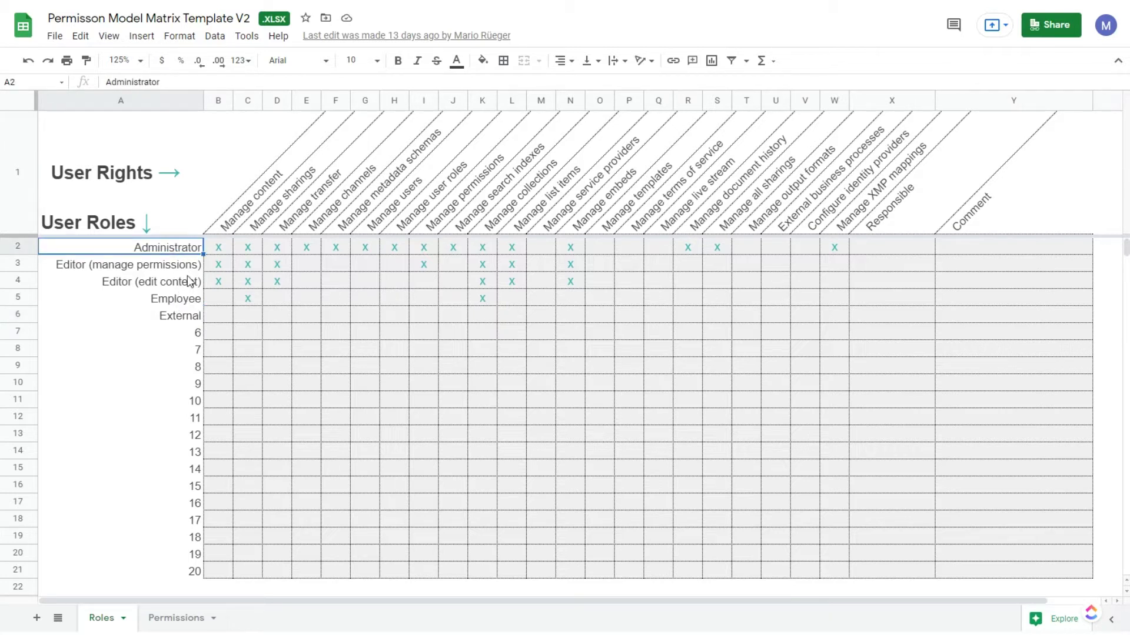
click(192, 268)
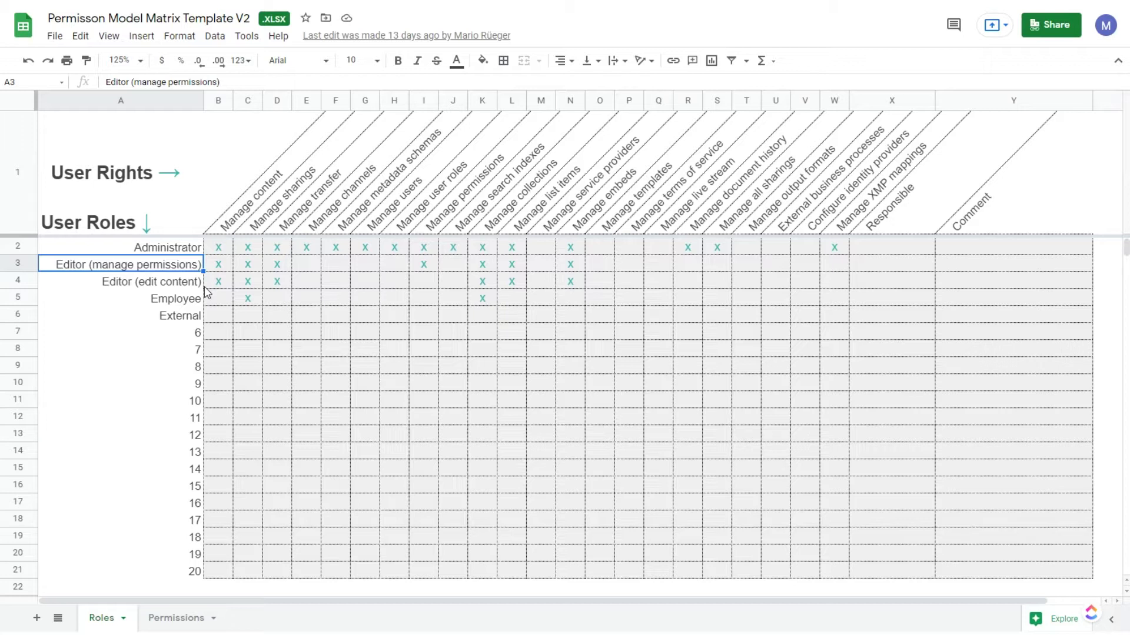
click(192, 286)
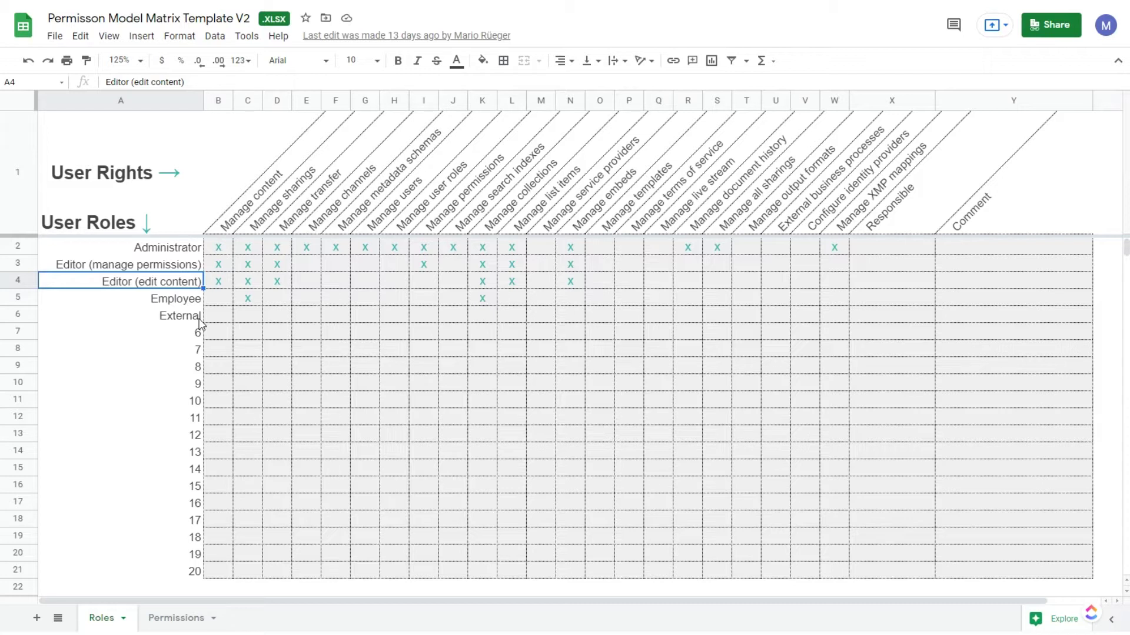
click(189, 305)
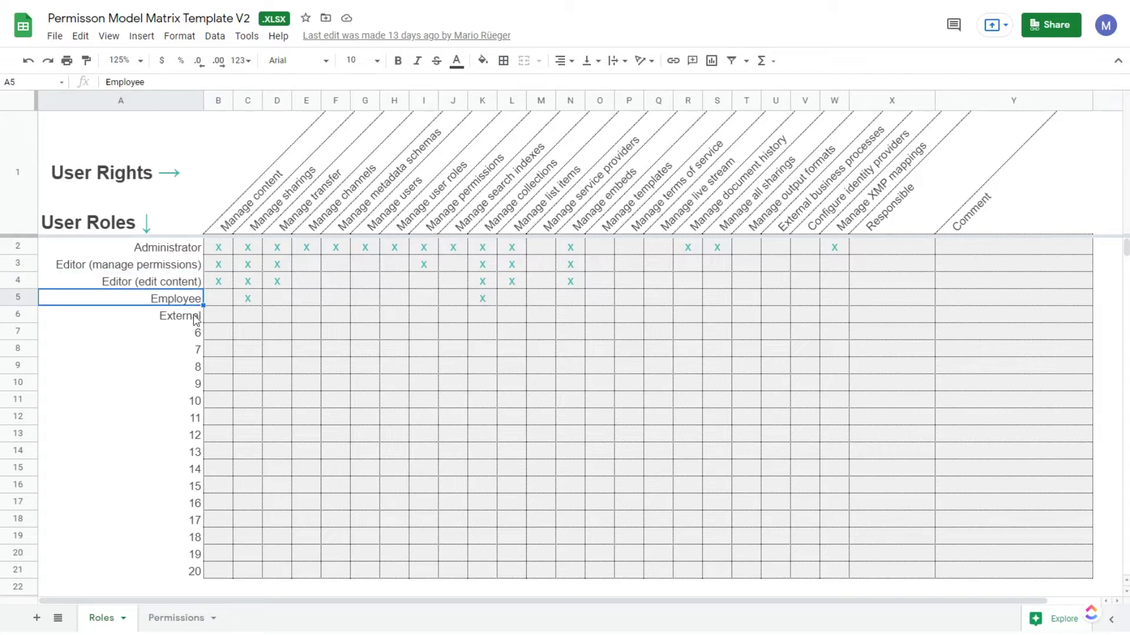
click(189, 322)
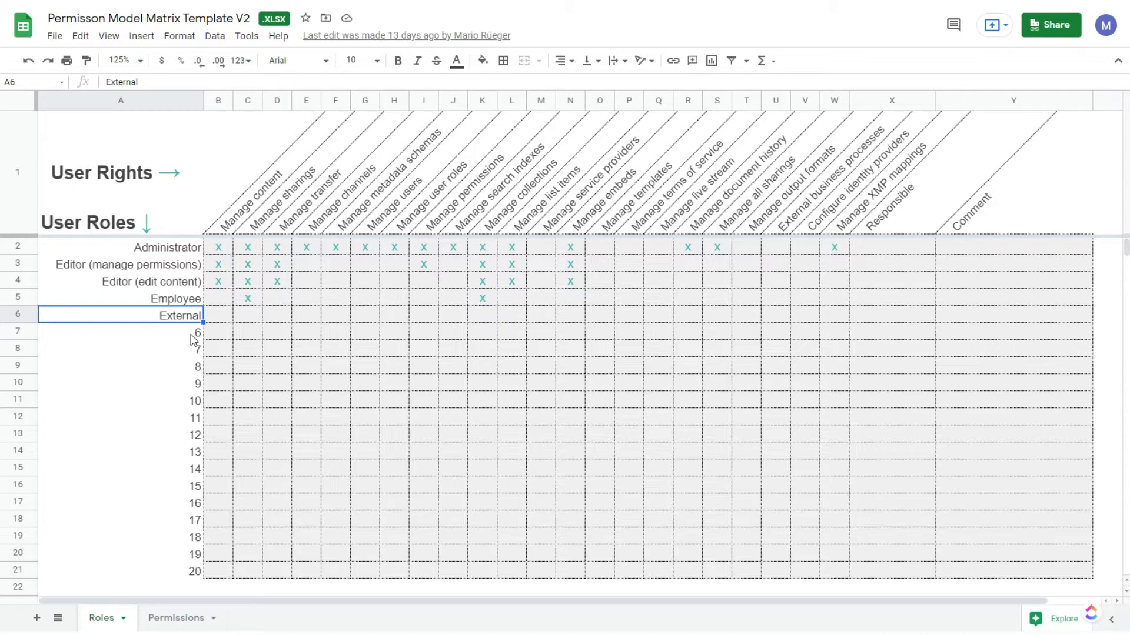
Step: Examine which user rights are marked in the Roles matrix for External, Employee, both Editor roles and Administrator
mouse_move(231, 221)
mouse_down()
mouse_move(1003, 194)
mouse_move(231, 203)
mouse_up()
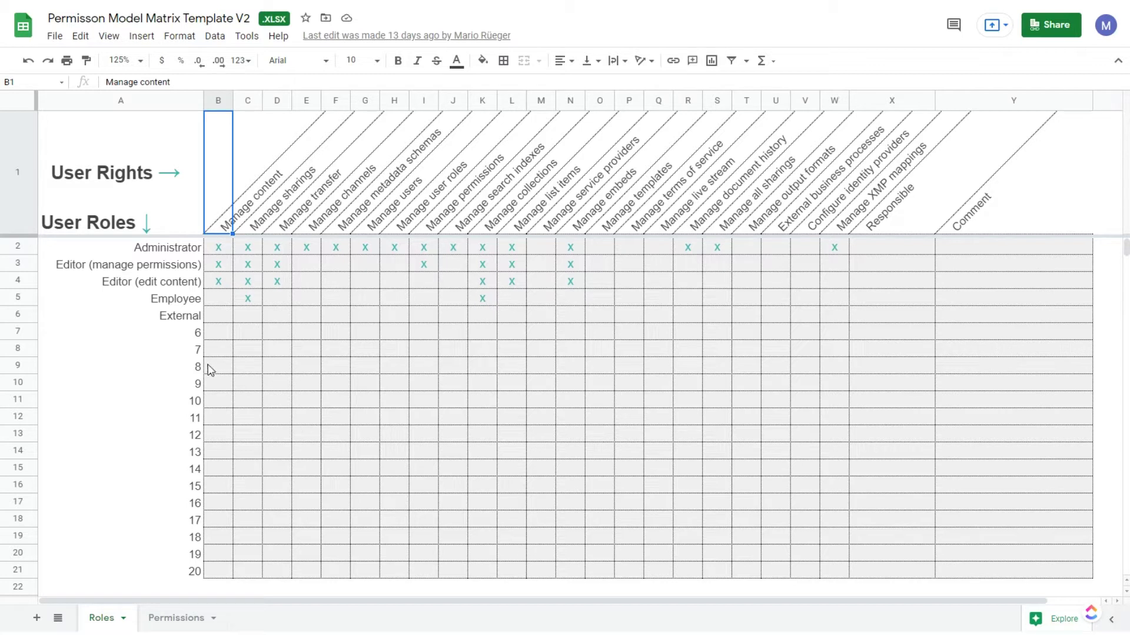
click(189, 321)
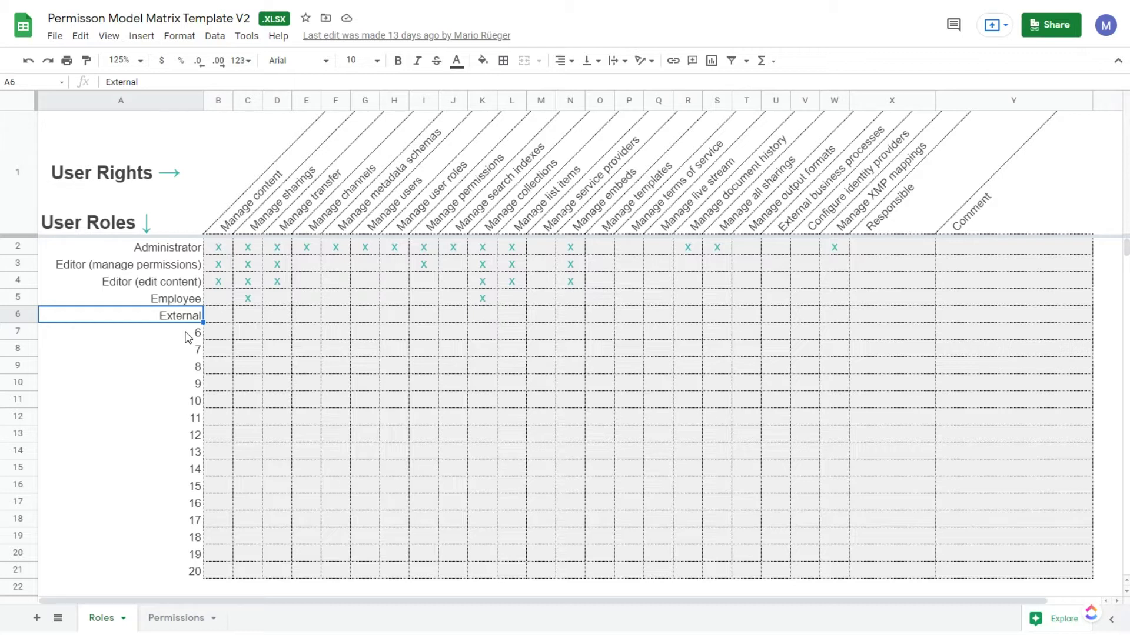
click(186, 301)
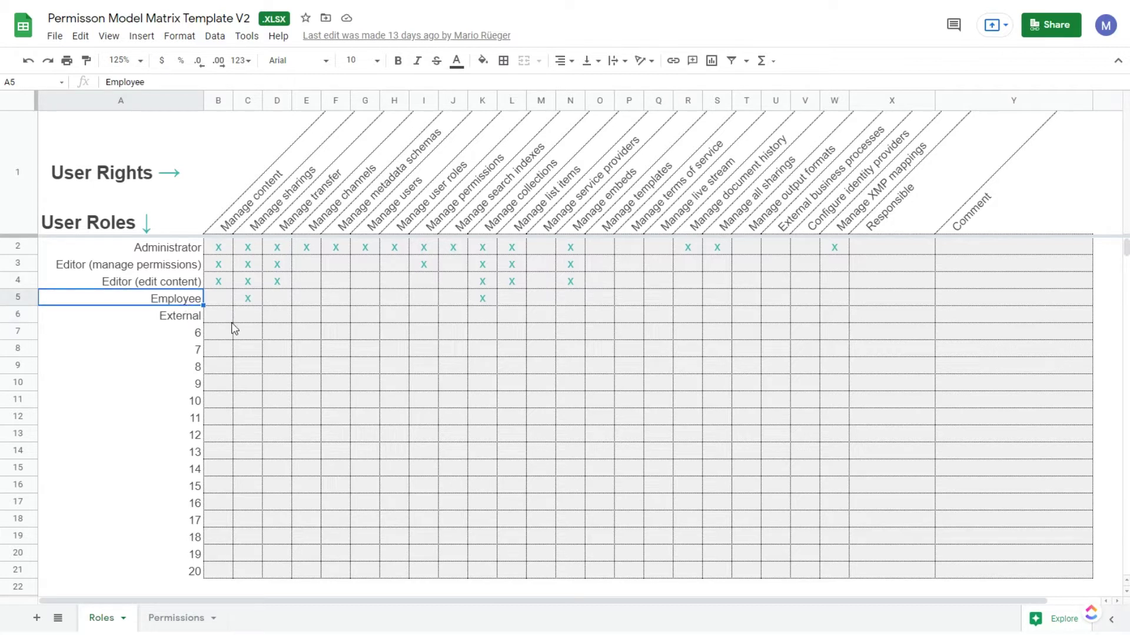
click(247, 304)
click(479, 300)
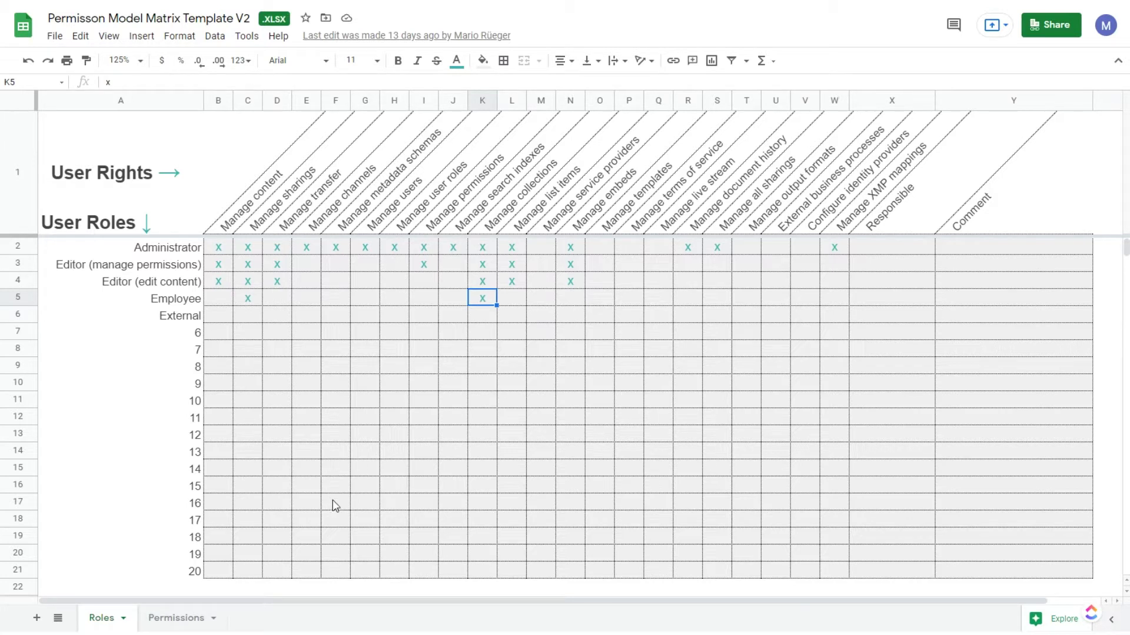
click(227, 288)
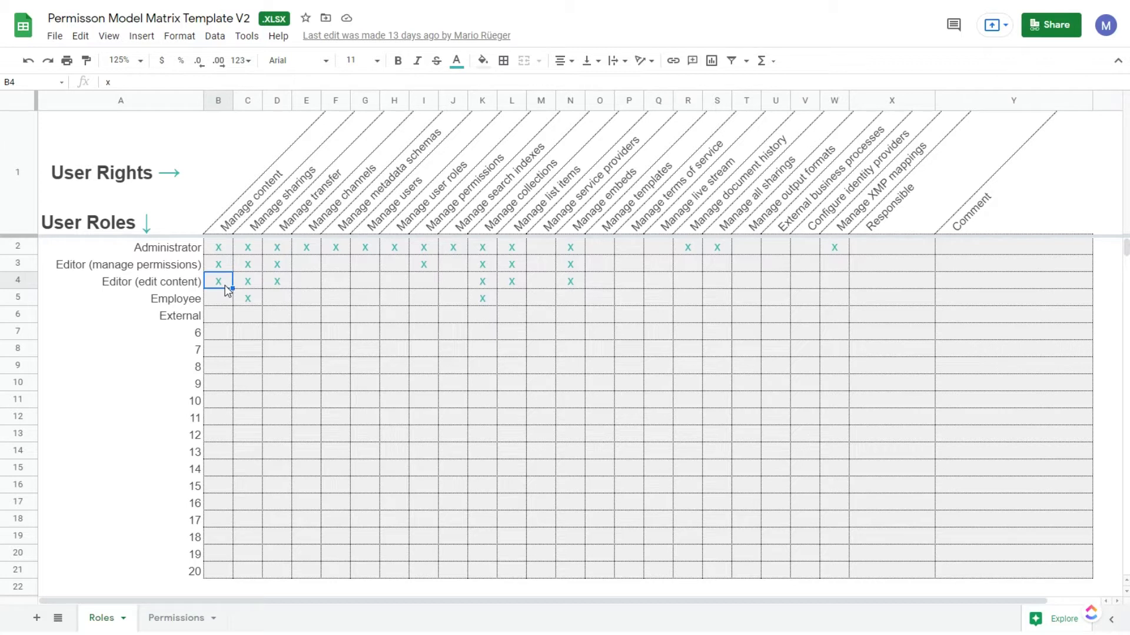
click(280, 290)
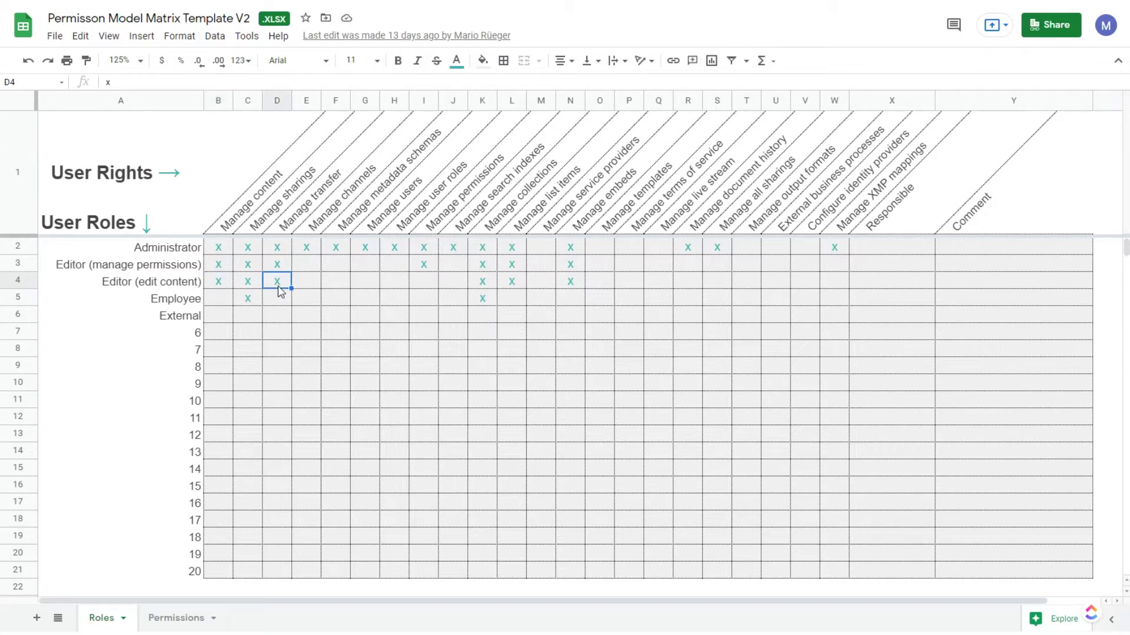
click(520, 290)
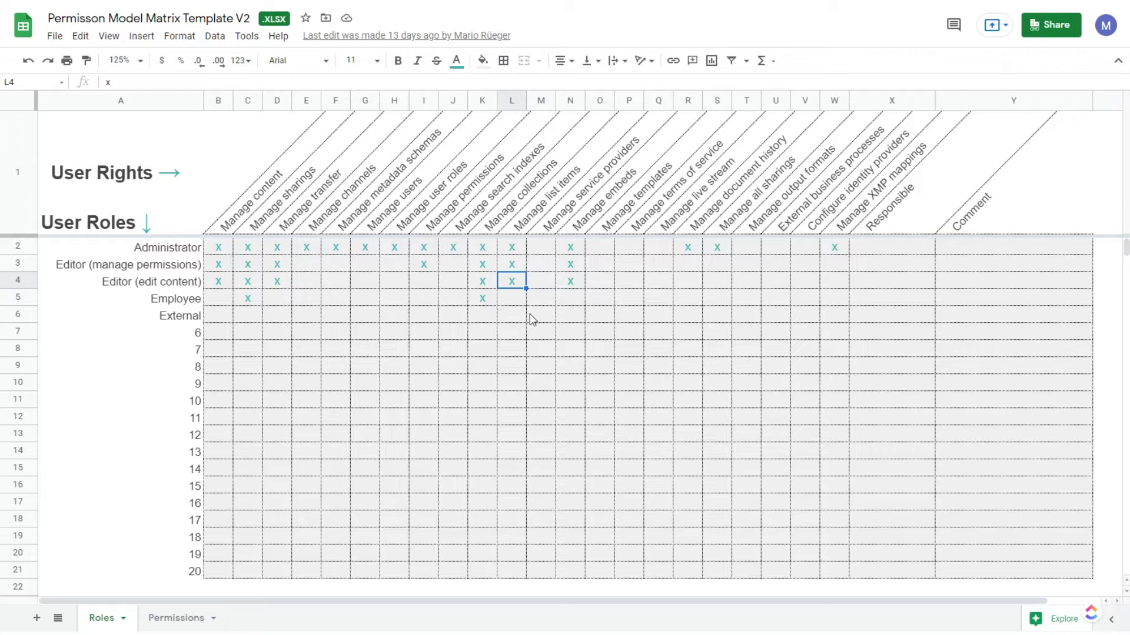
click(426, 266)
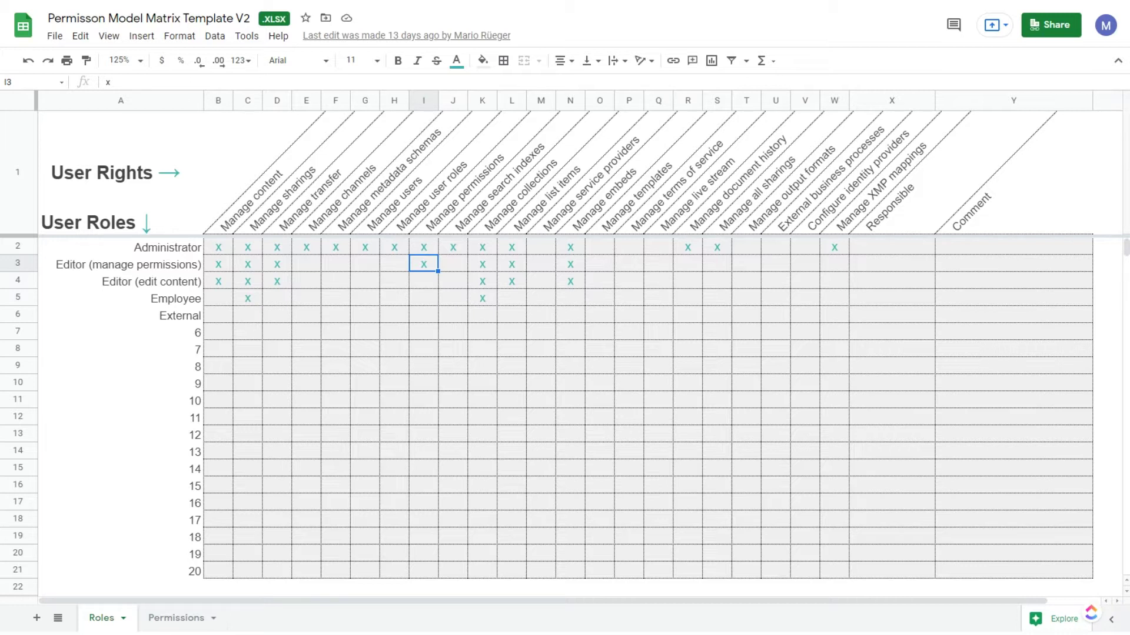
click(185, 250)
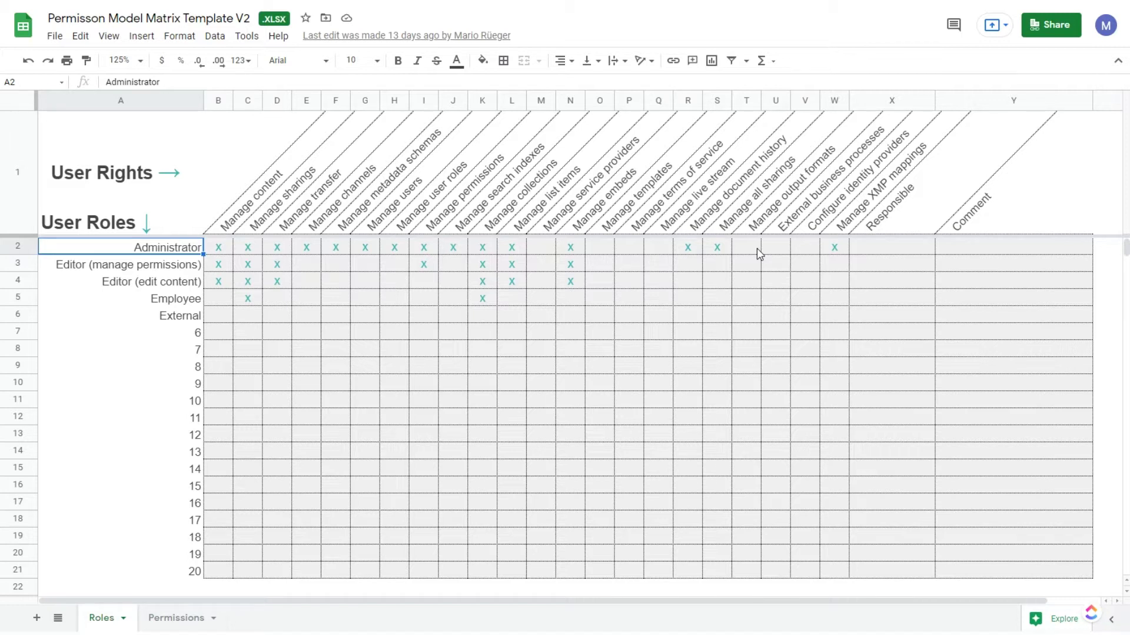
Step: Preview the "User Roles Permissions explained" link below the Roles matrix
scroll(759, 253, down, 2)
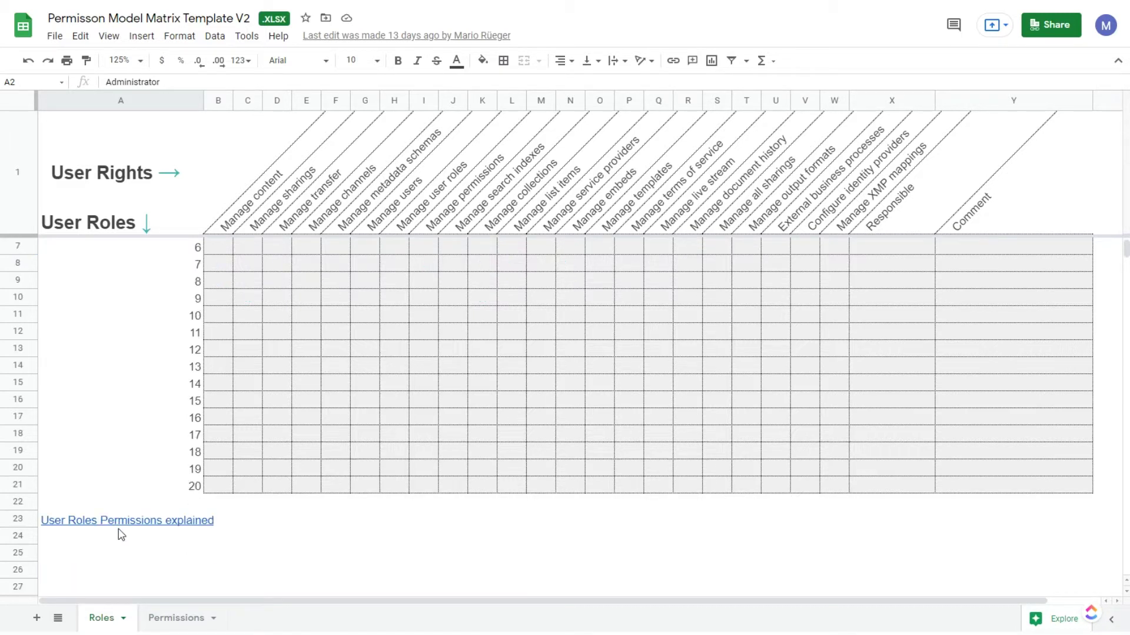
mouse_move(131, 521)
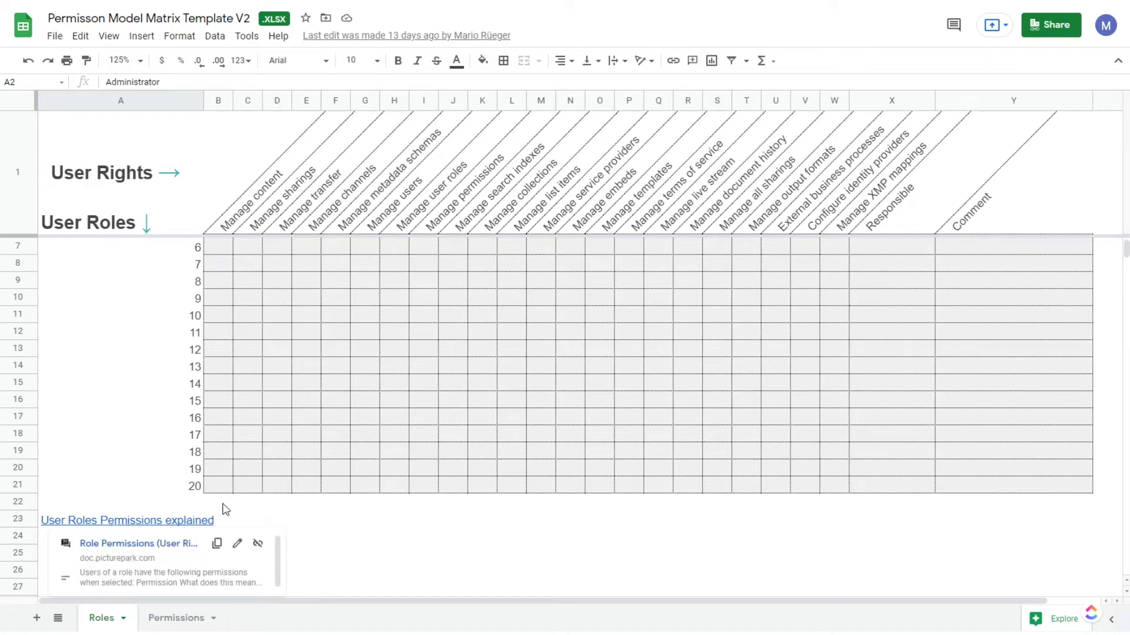
scroll(229, 508, up, 2)
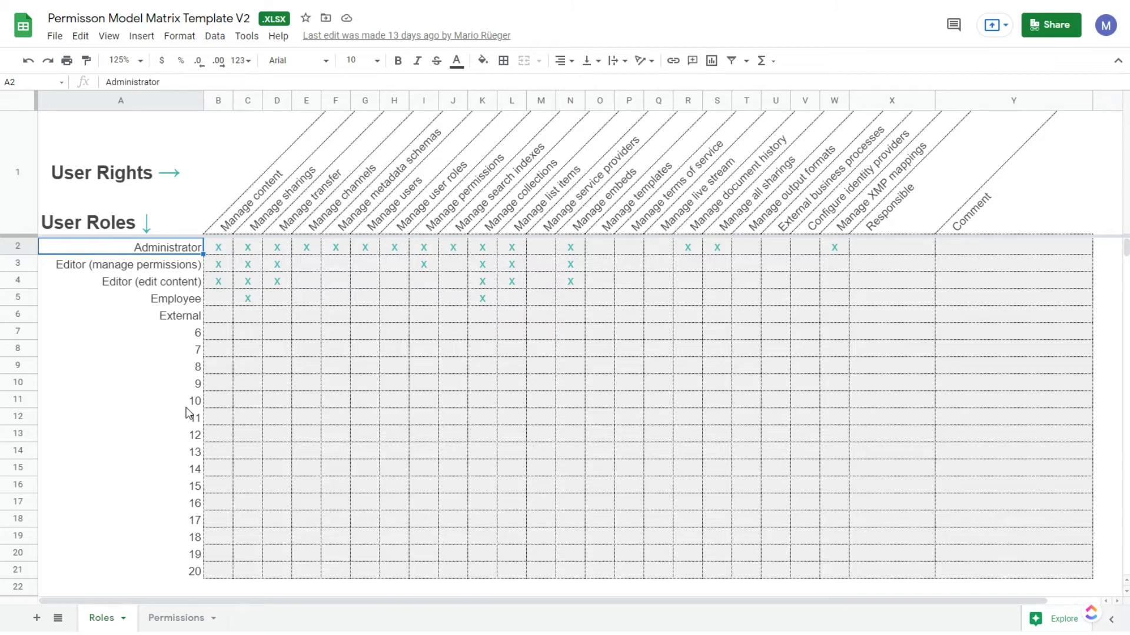
Step: Open the Permissions sheet and examine its user role column and the content permission sets from "1 - to check" to "4 - Archive"
click(177, 619)
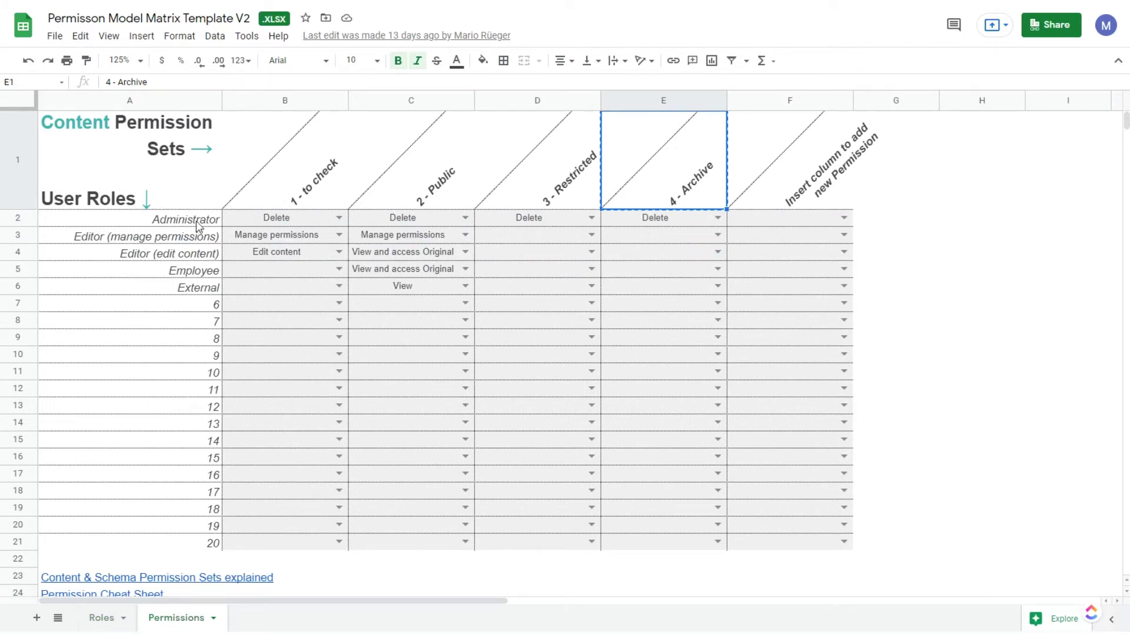
drag(199, 228, 202, 334)
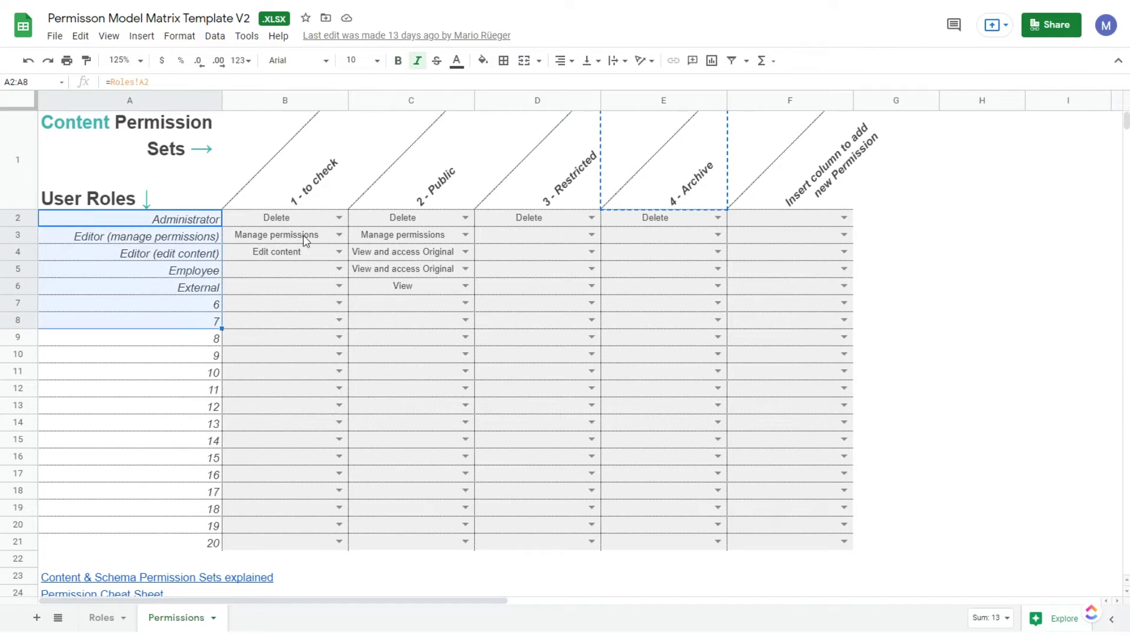
drag(299, 196, 687, 175)
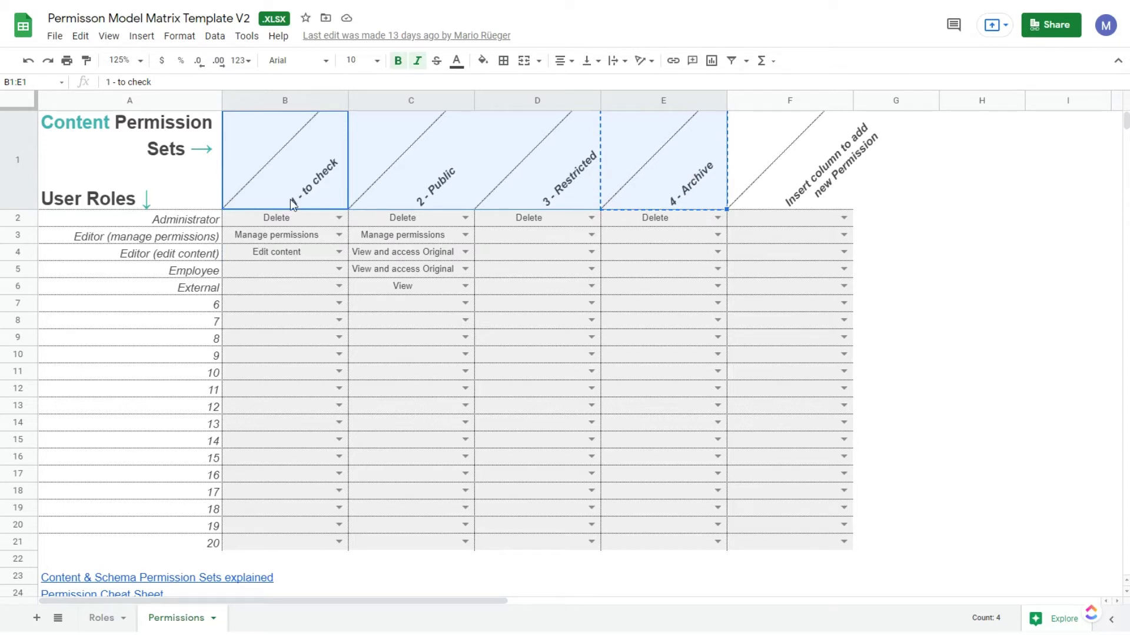
click(194, 221)
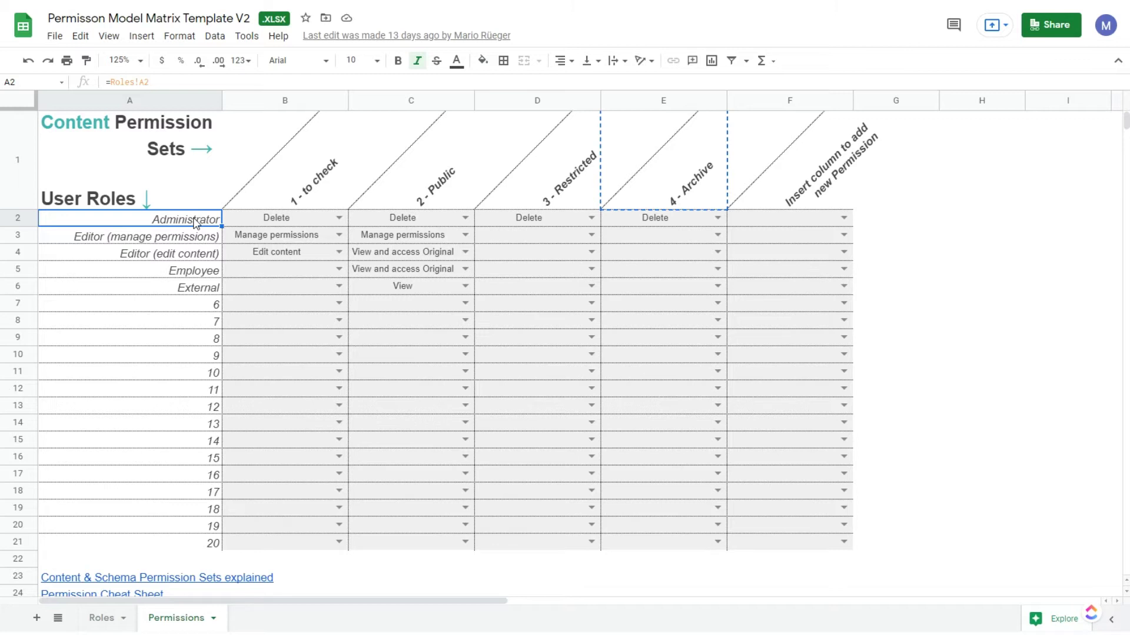
click(196, 201)
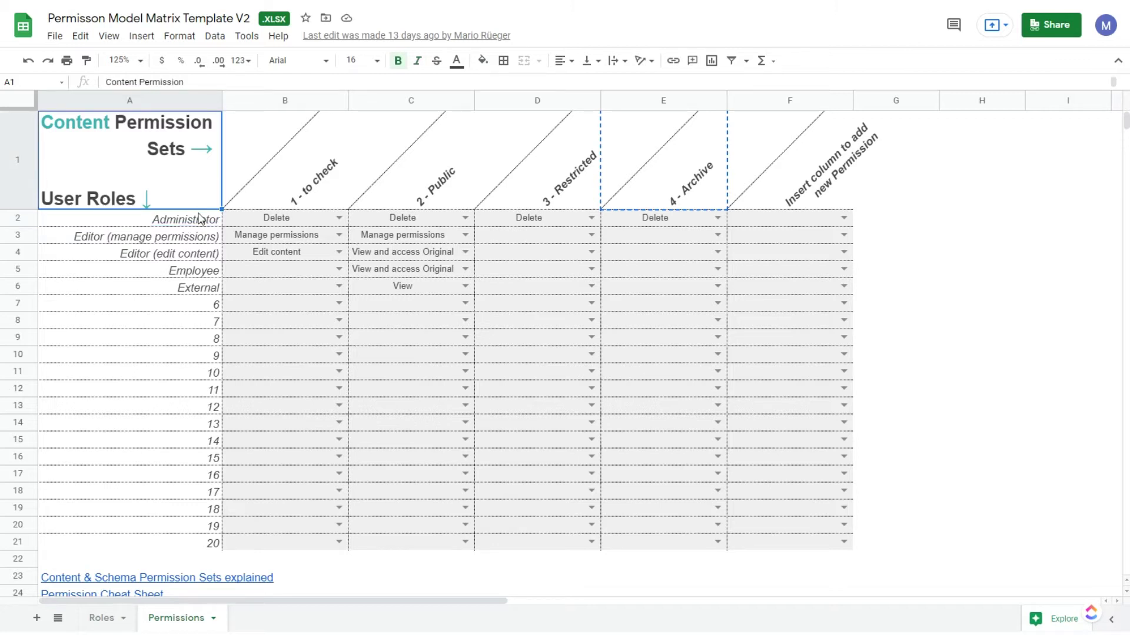
click(203, 221)
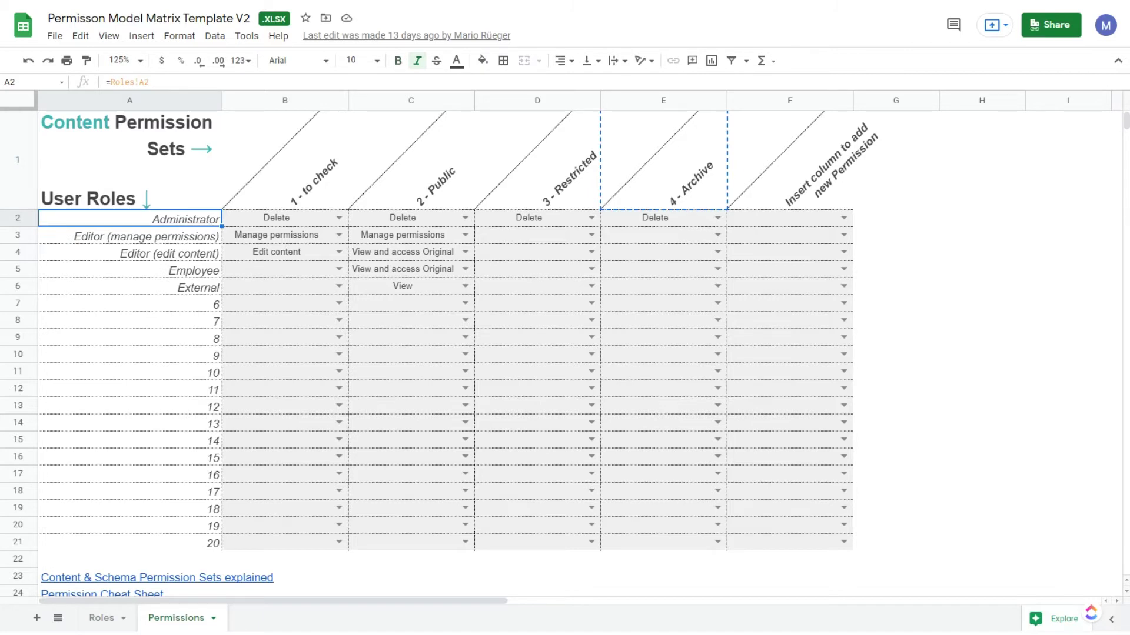
Step: Inspect the "1 - to check" heading, clear the copied range marker, and select the four content permission set headings
click(342, 202)
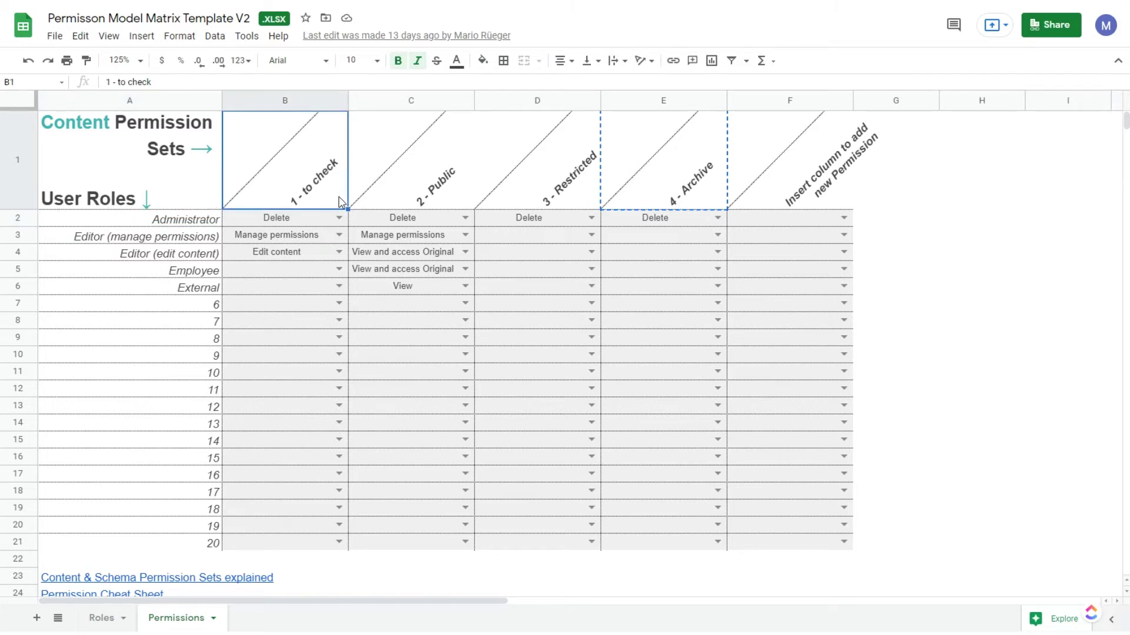
key(Escape)
drag(688, 187, 323, 182)
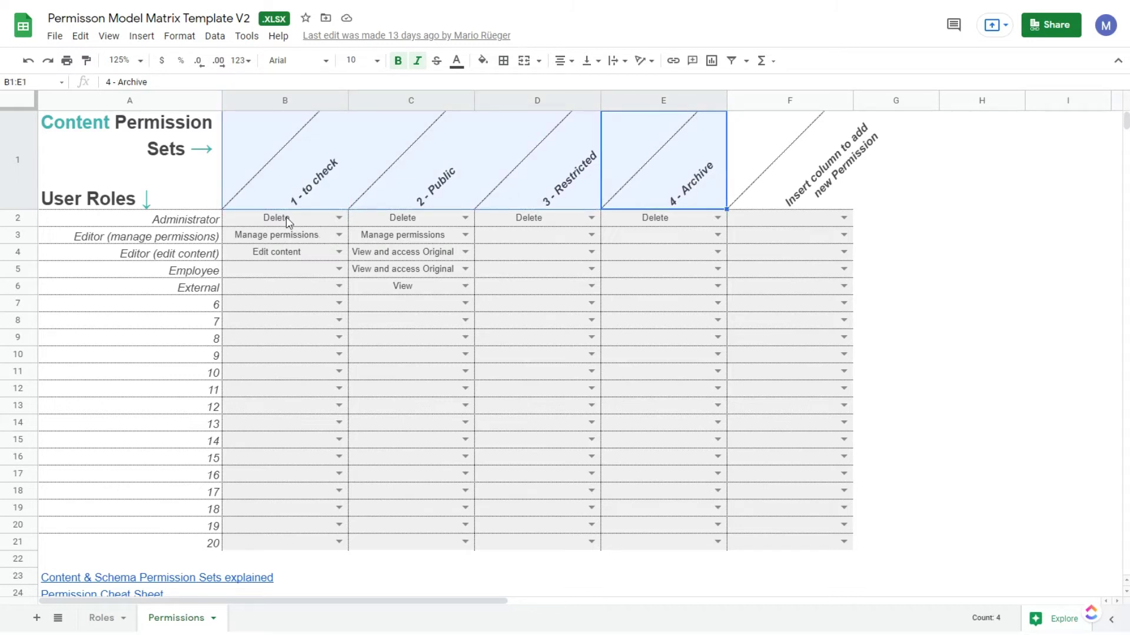
Step: View the permission options available to External under "1 - to check" and leave the cell without choosing one
click(291, 287)
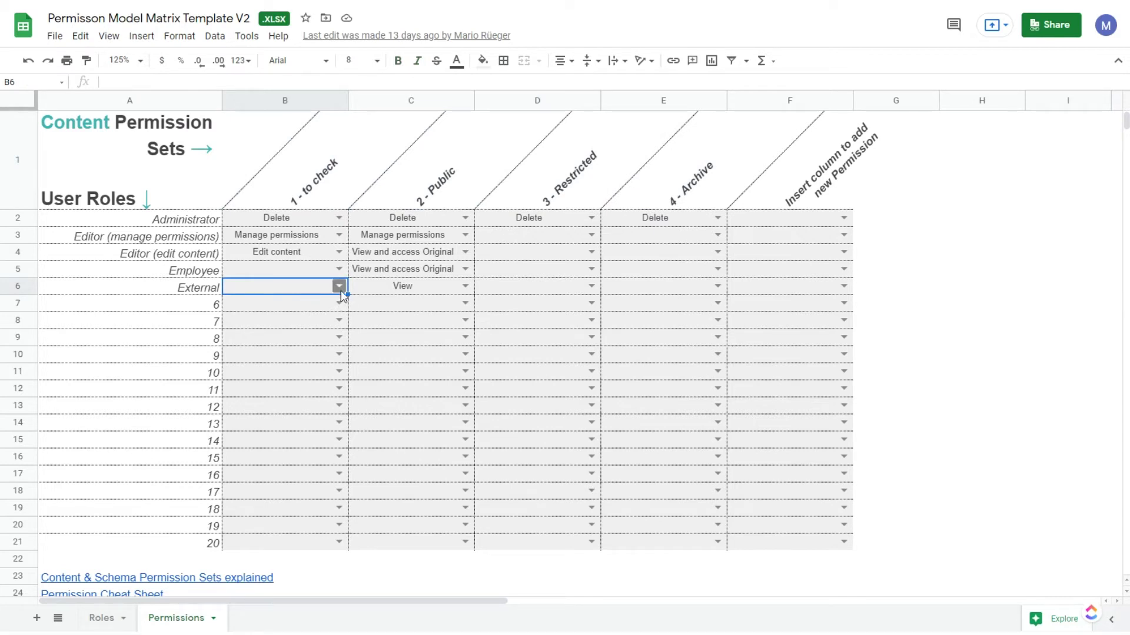
click(340, 286)
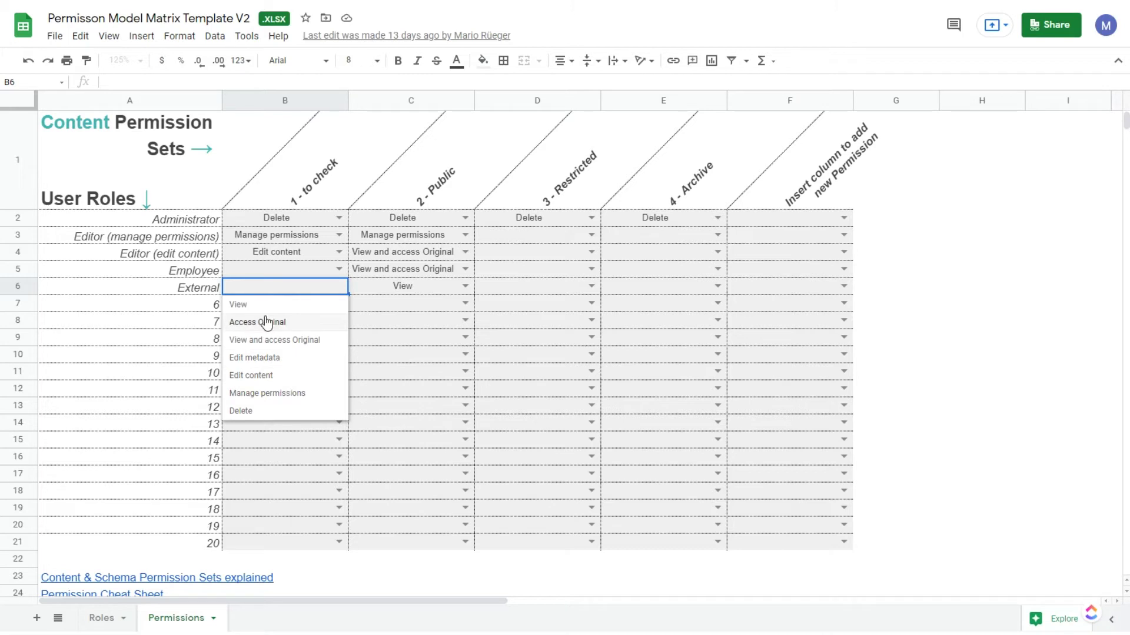
click(207, 294)
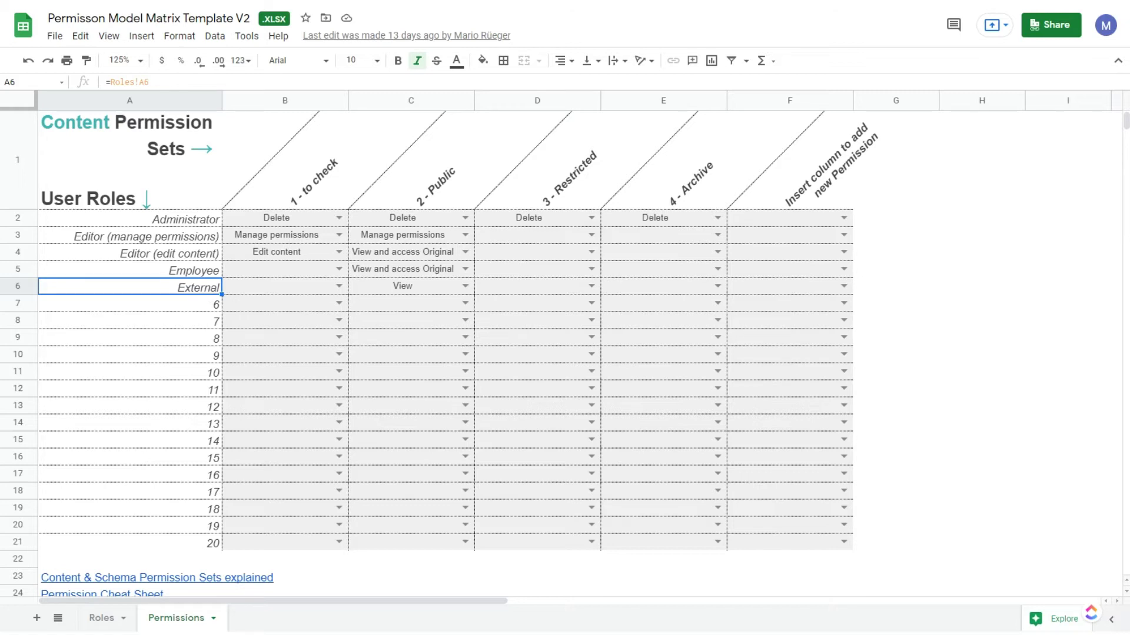
Step: Examine the Schema Permission Sets matrix, its two named sets, and the options for Editor (manage permissions) under "10 - Administrator schema permission"
scroll(523, 436, down, 5)
scroll(522, 437, down, 8)
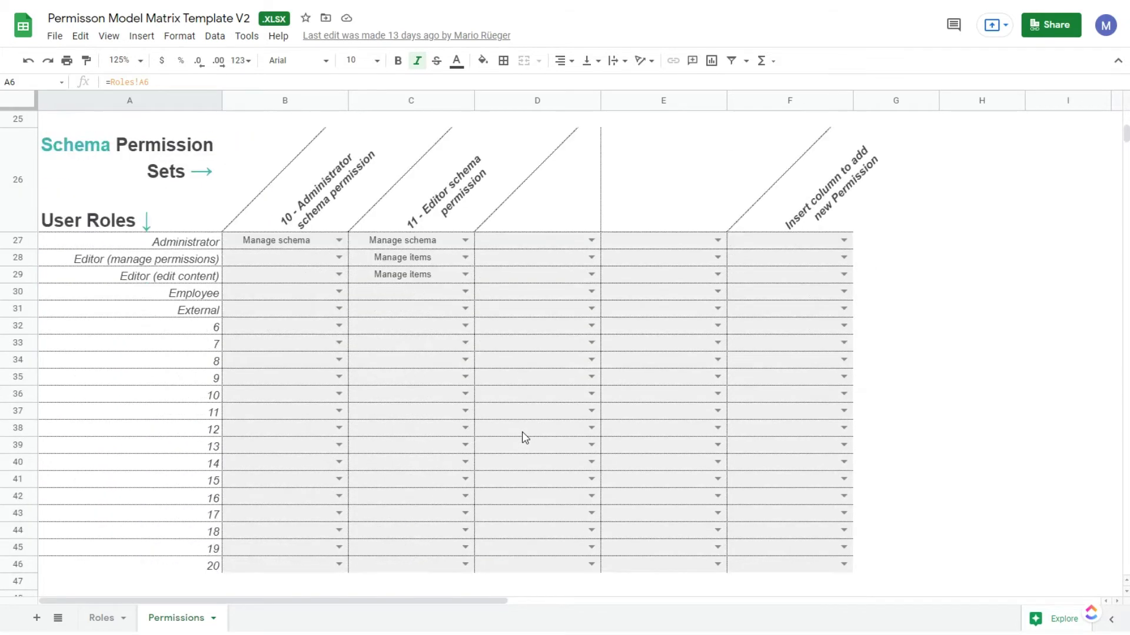
scroll(526, 438, down, 2)
scroll(525, 438, up, 2)
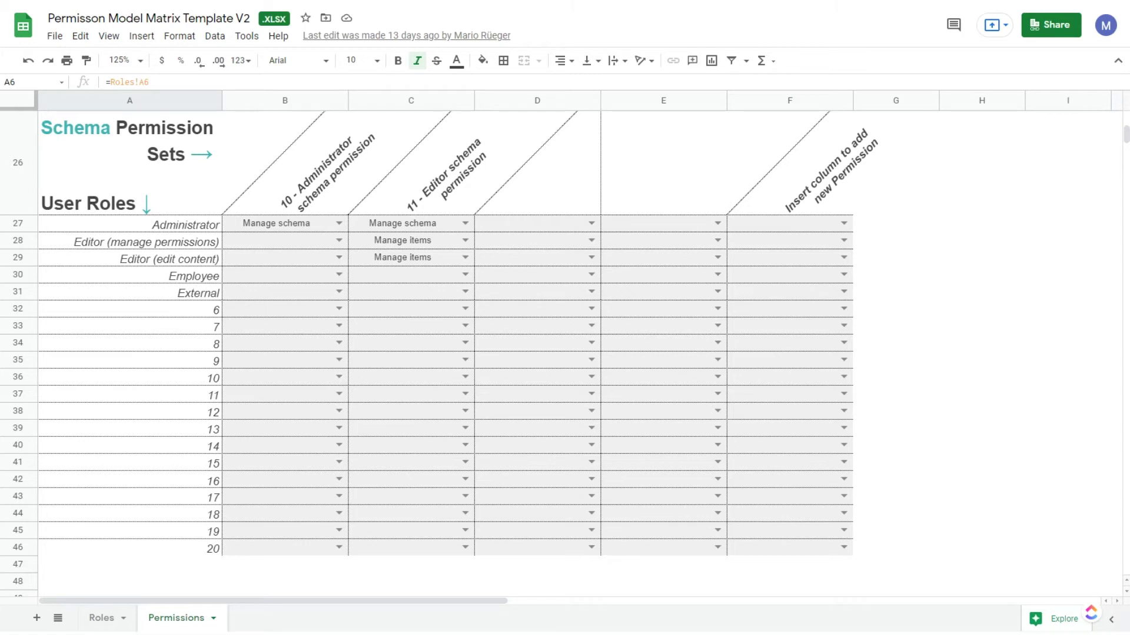
click(341, 188)
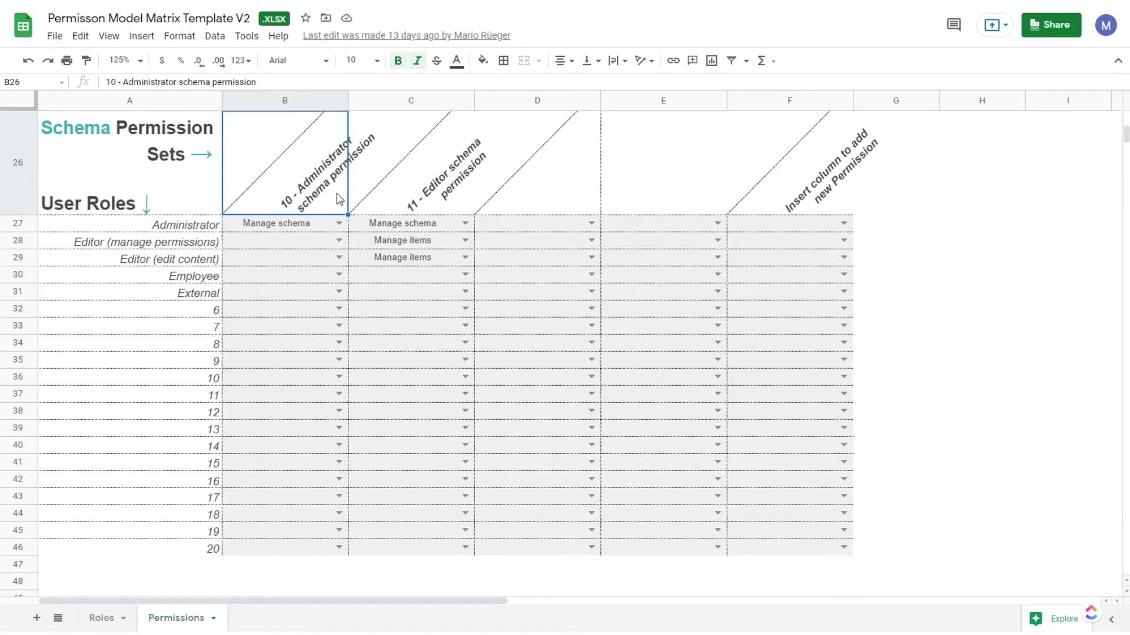
click(445, 211)
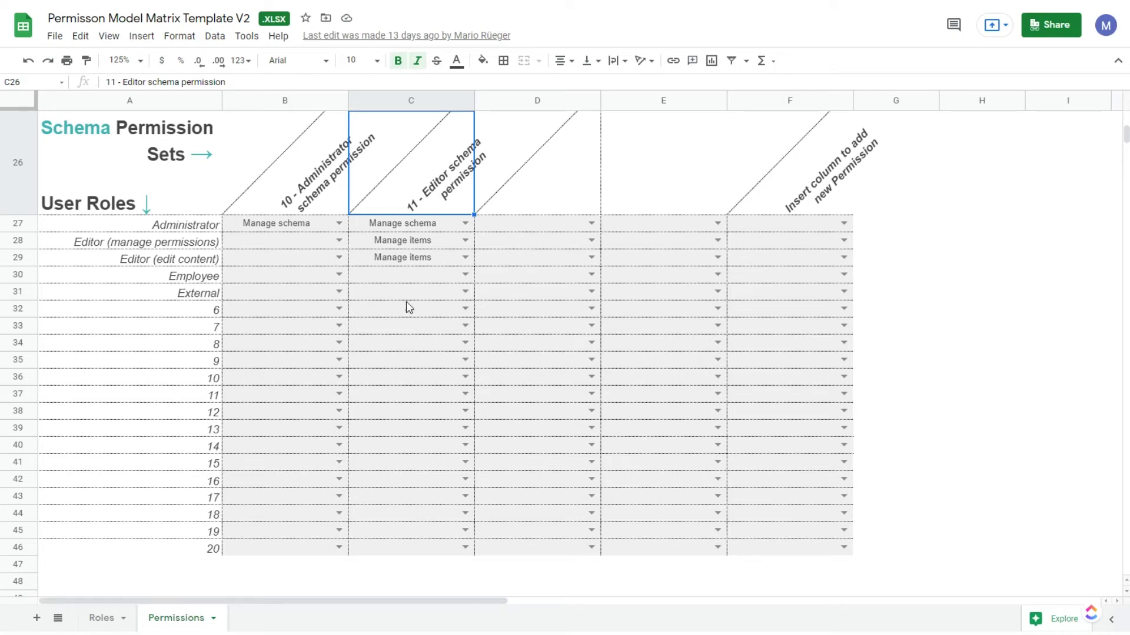
click(338, 240)
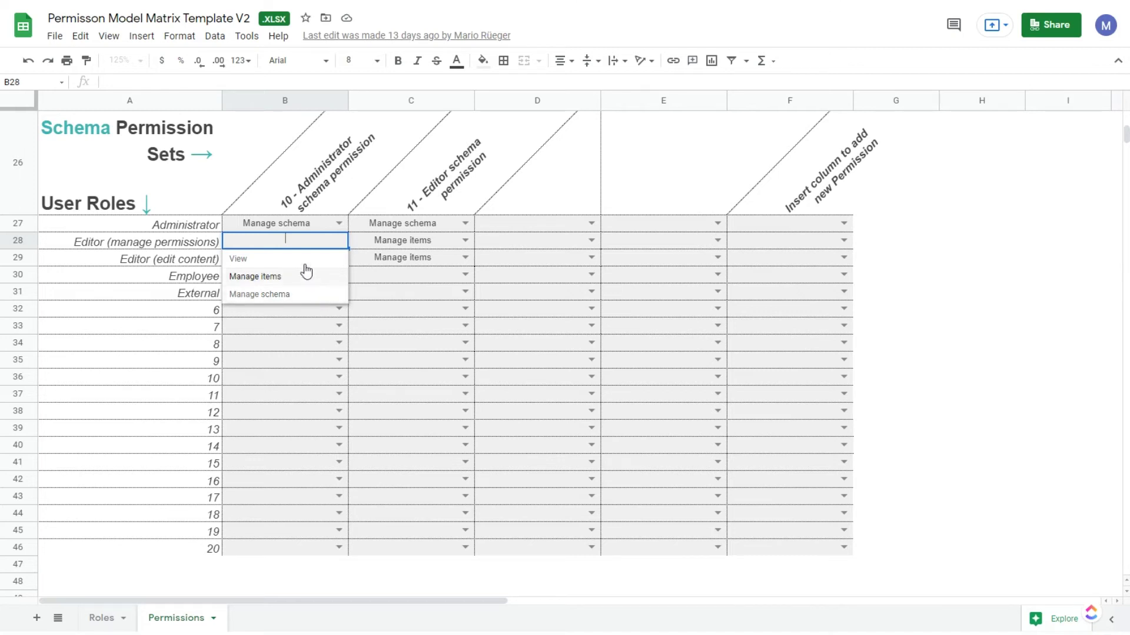
Step: Leave the schema permission cell without choosing an option and examine the explanation and cheat sheet links above the Schema Permission Sets matrix
click(182, 317)
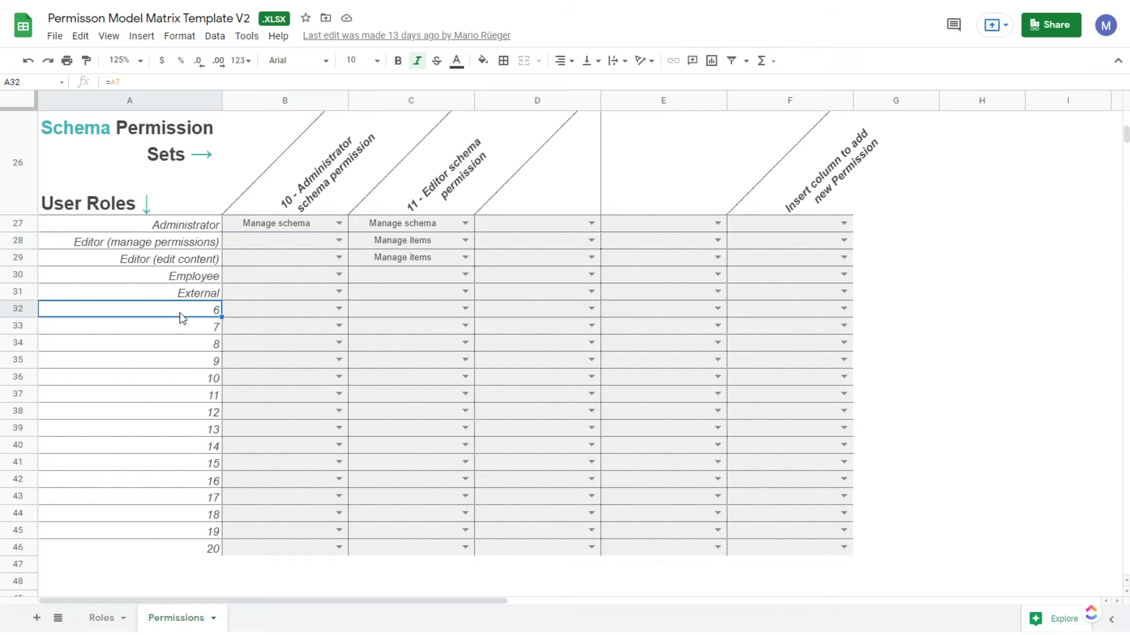
scroll(182, 318, up, 2)
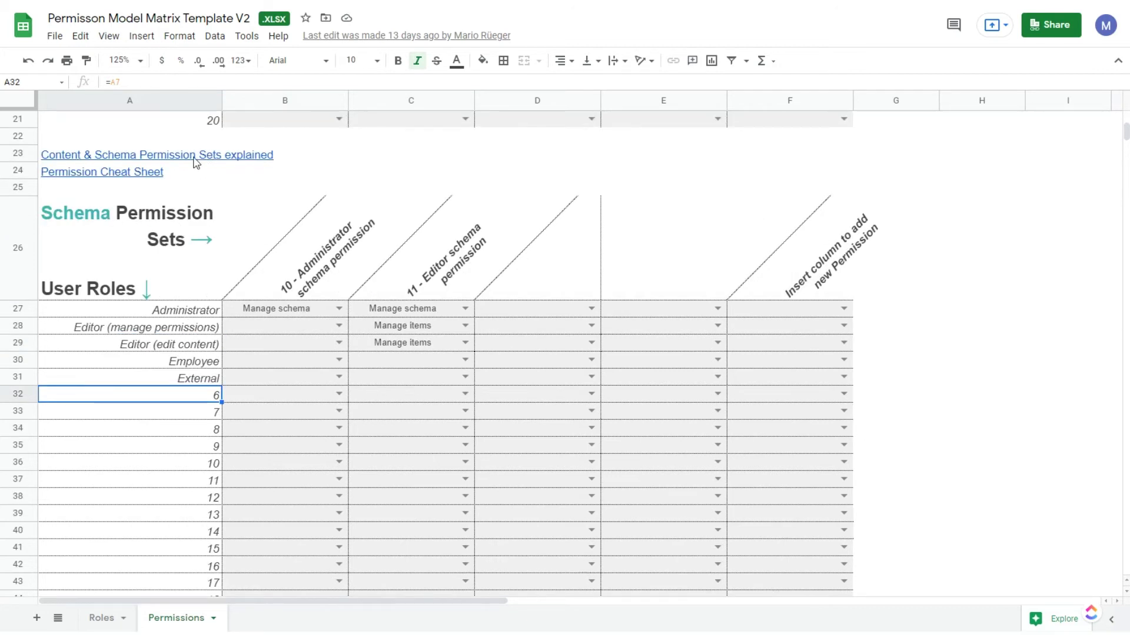
mouse_move(176, 175)
Step: Switch to Picturepark, examine the name and user rights settings of a new role, and return to the roles list without saving
key(ctrl+shift+Tab)
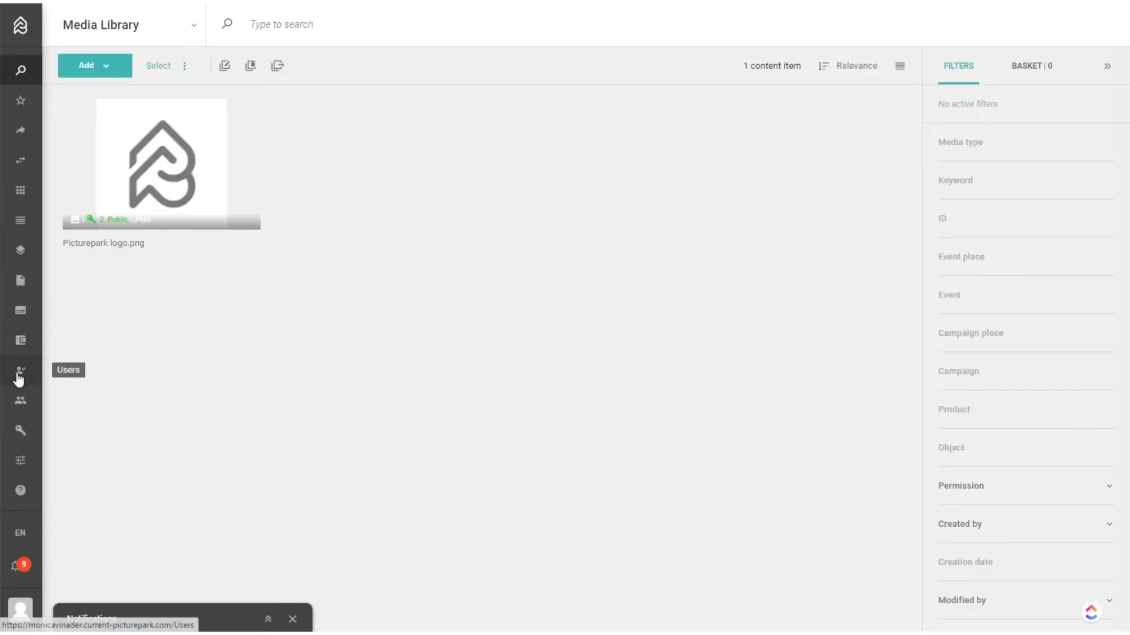
click(20, 401)
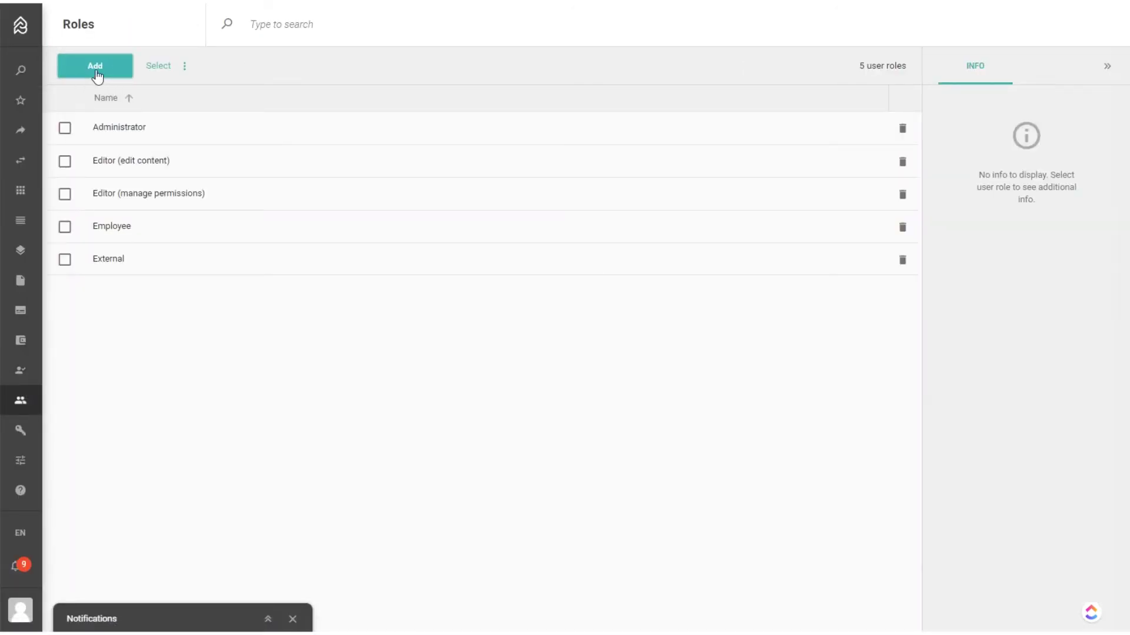
click(96, 66)
scroll(447, 347, down, 2)
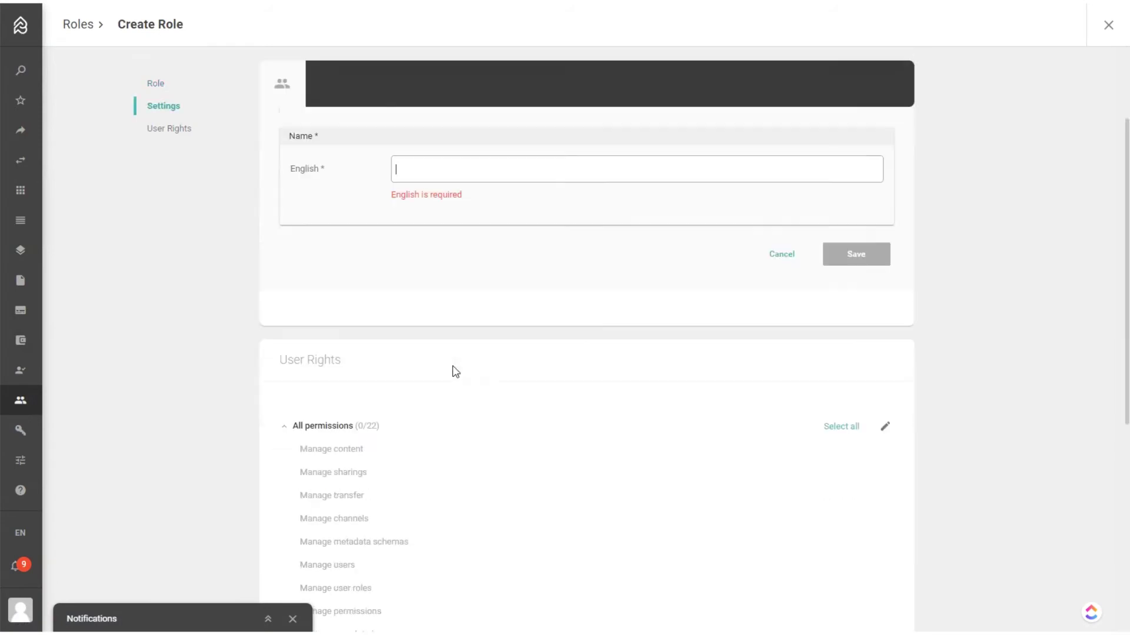
scroll(456, 372, down, 2)
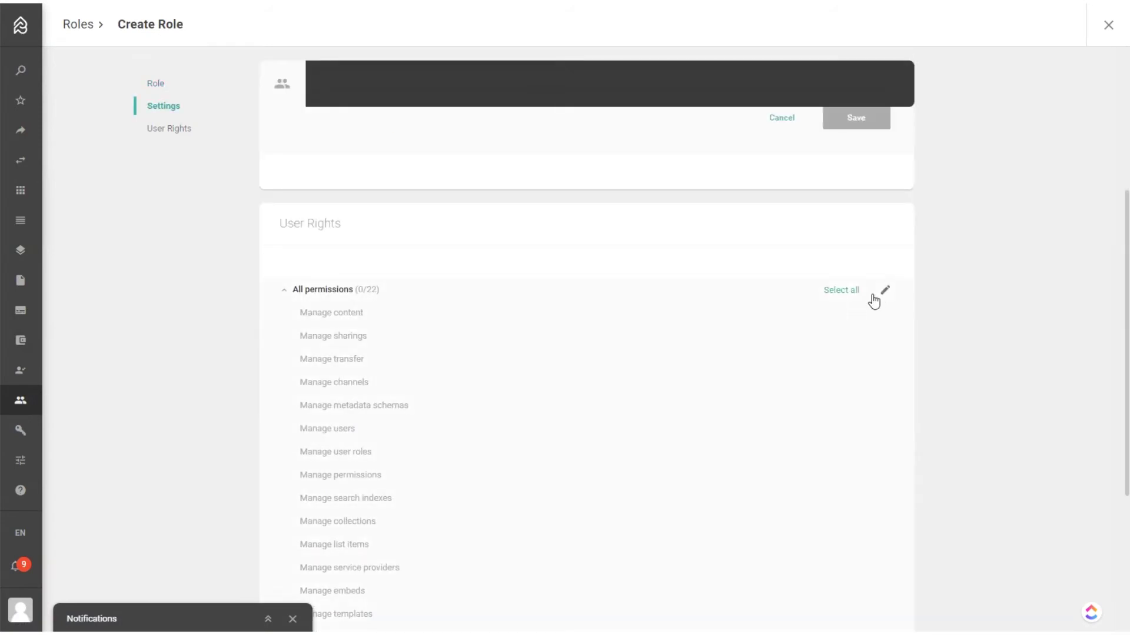
click(69, 29)
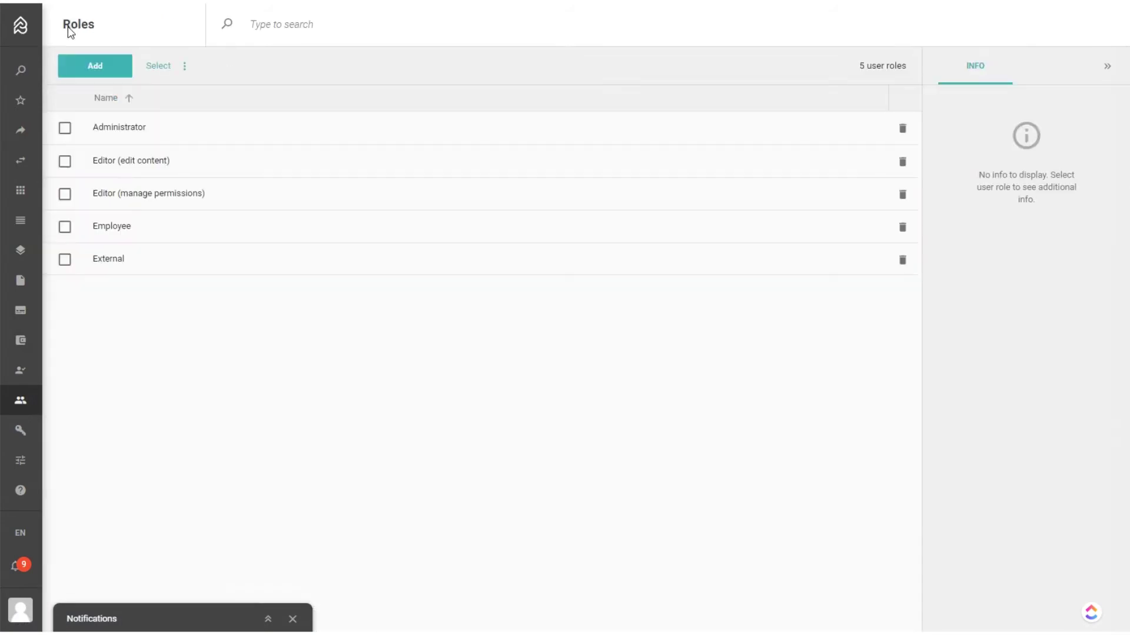
Step: Create a content permission set named "test"
click(21, 436)
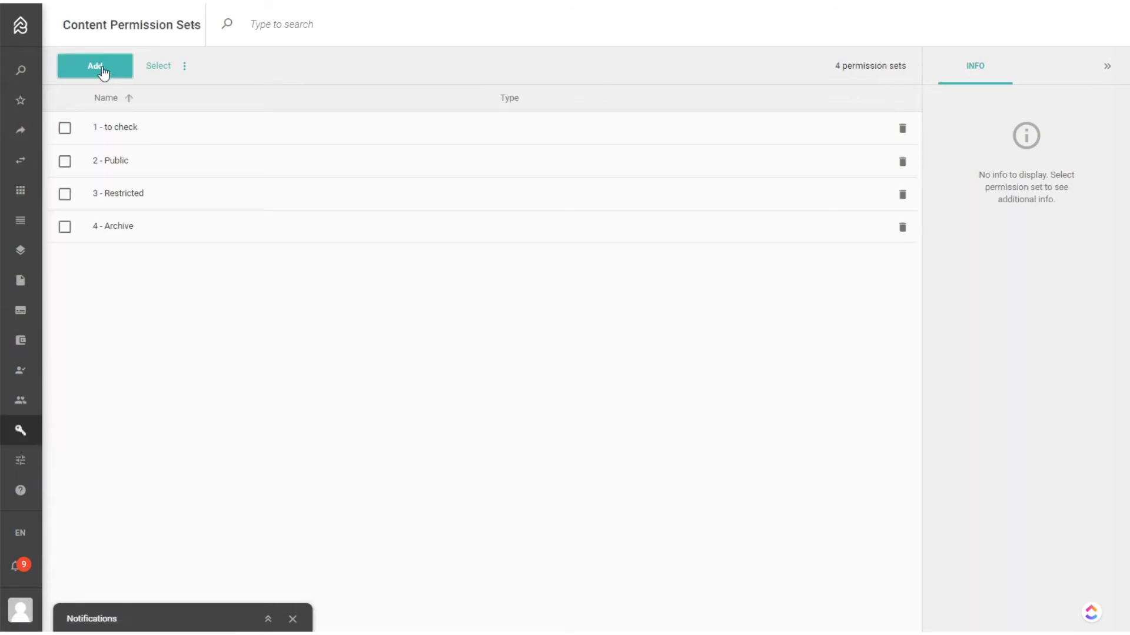
click(102, 69)
click(482, 280)
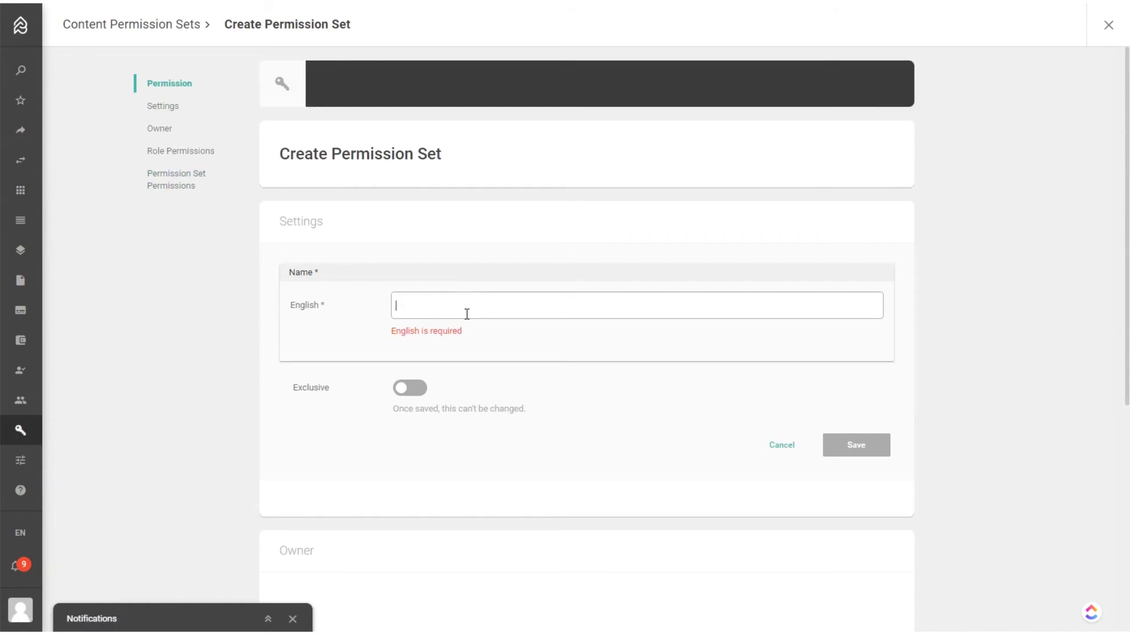
scroll(467, 314, down, 5)
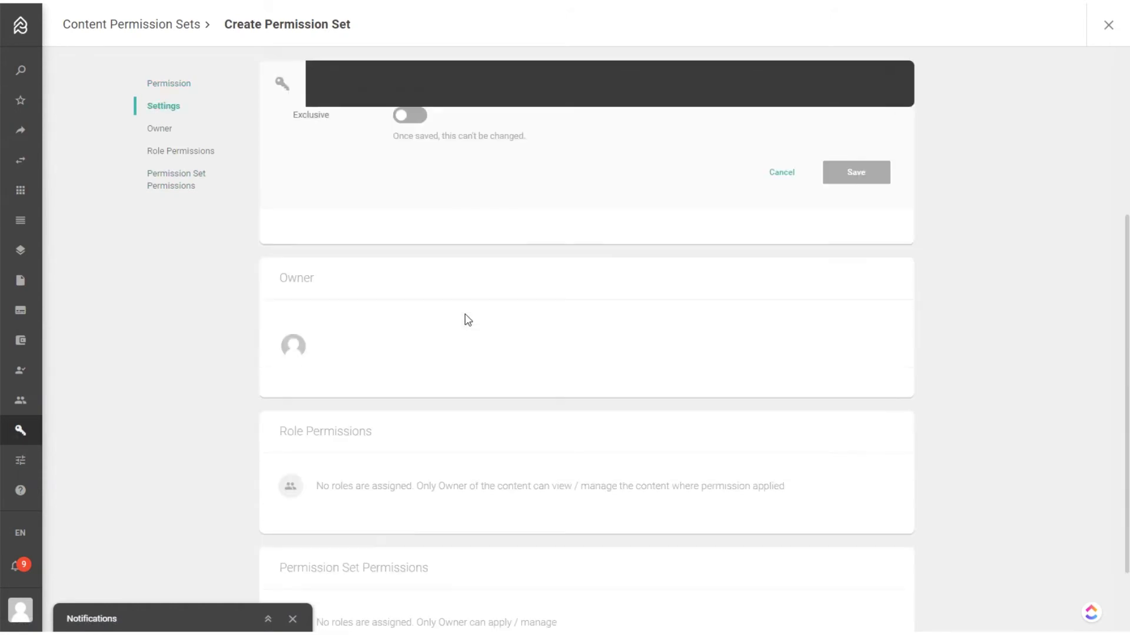
scroll(468, 320, down, 2)
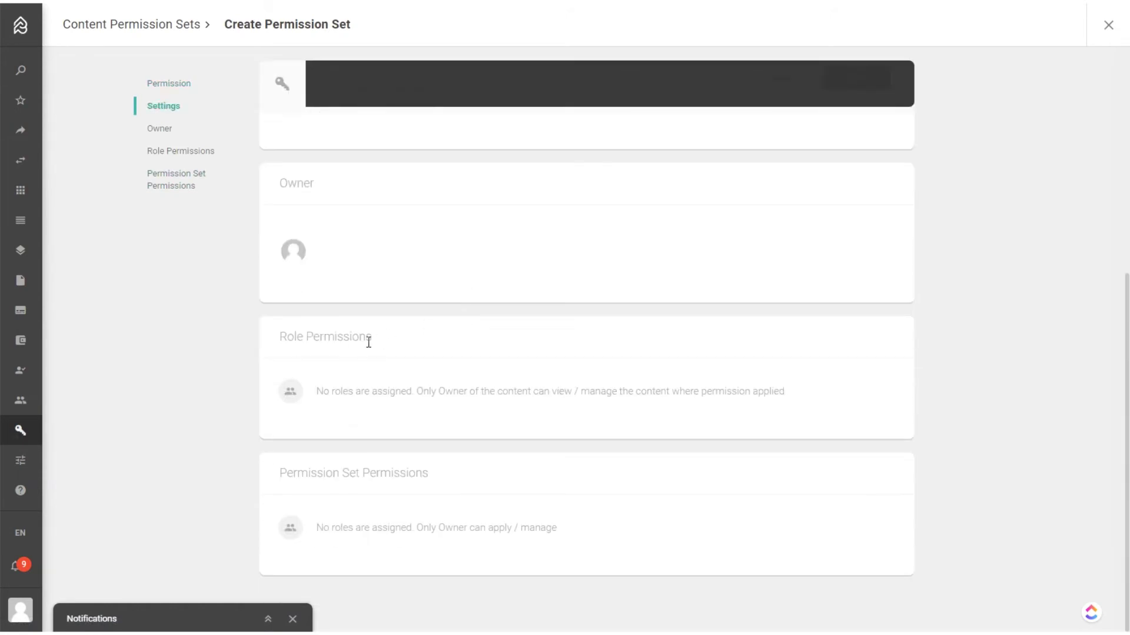
scroll(618, 288, up, 5)
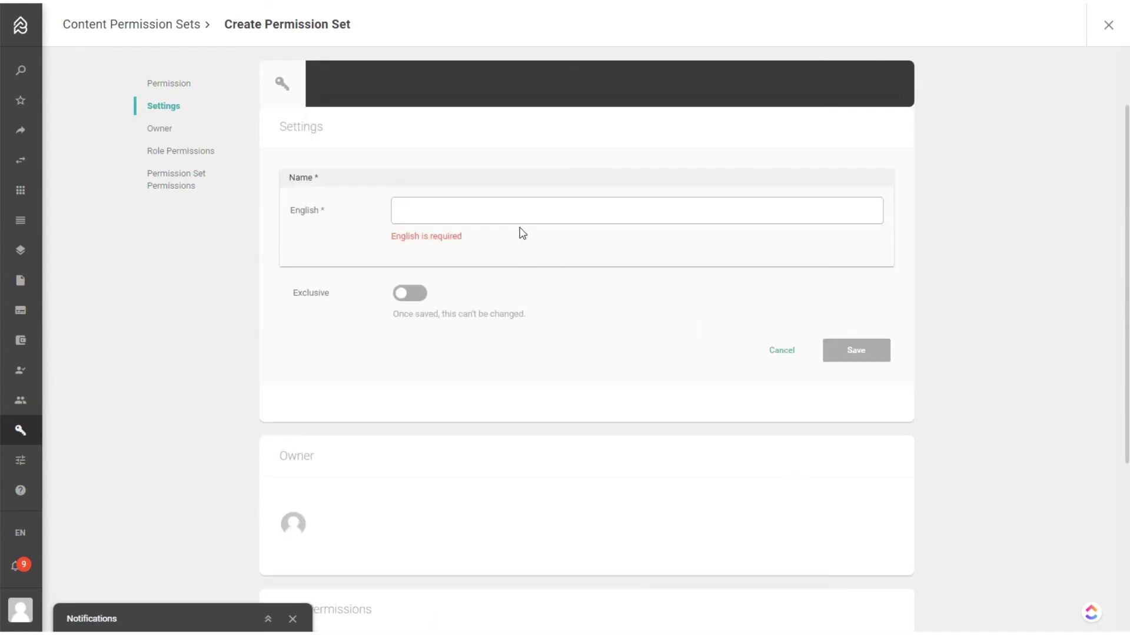
text(test)
click(873, 338)
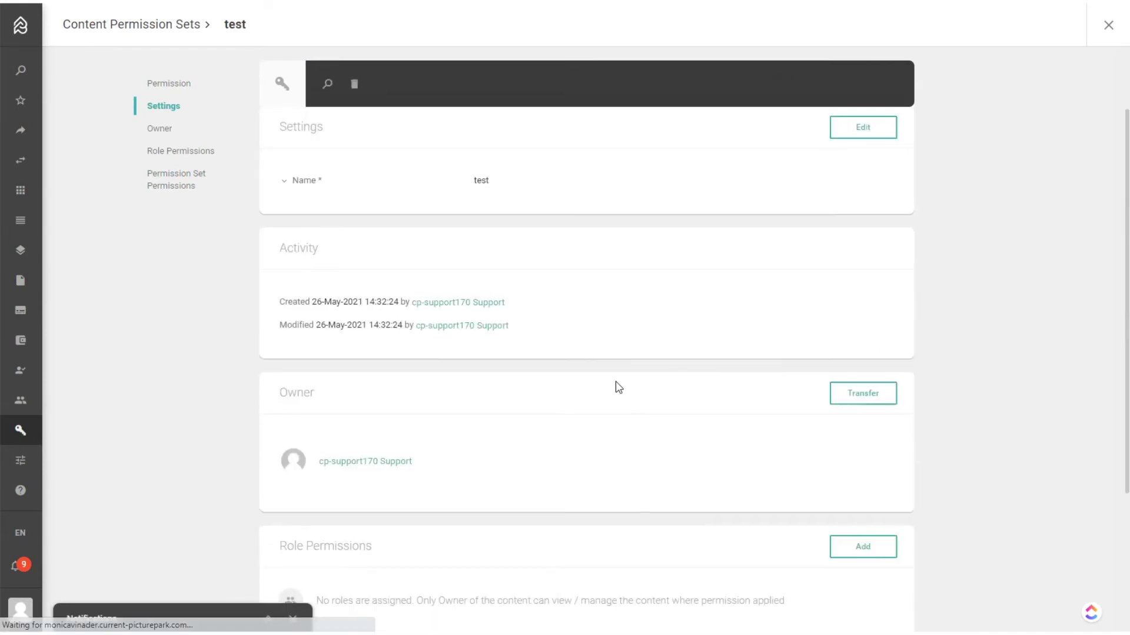
Step: View the user roles offered under Role Permissions of the "test" content set and cancel without assigning any
scroll(559, 390, down, 4)
click(885, 333)
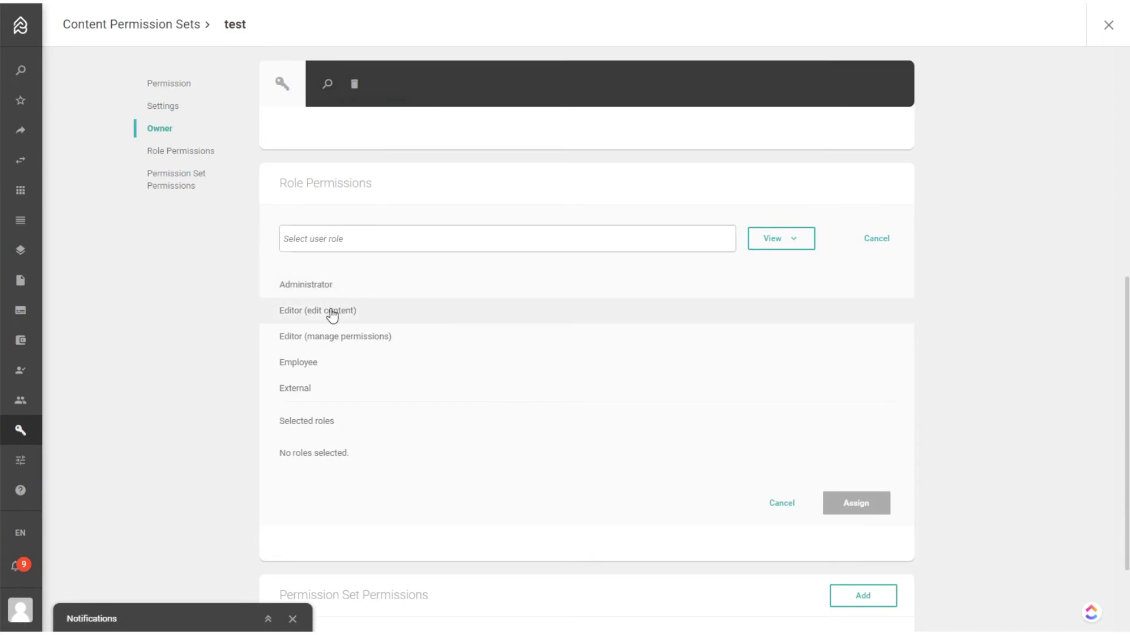
scroll(900, 300, down, 2)
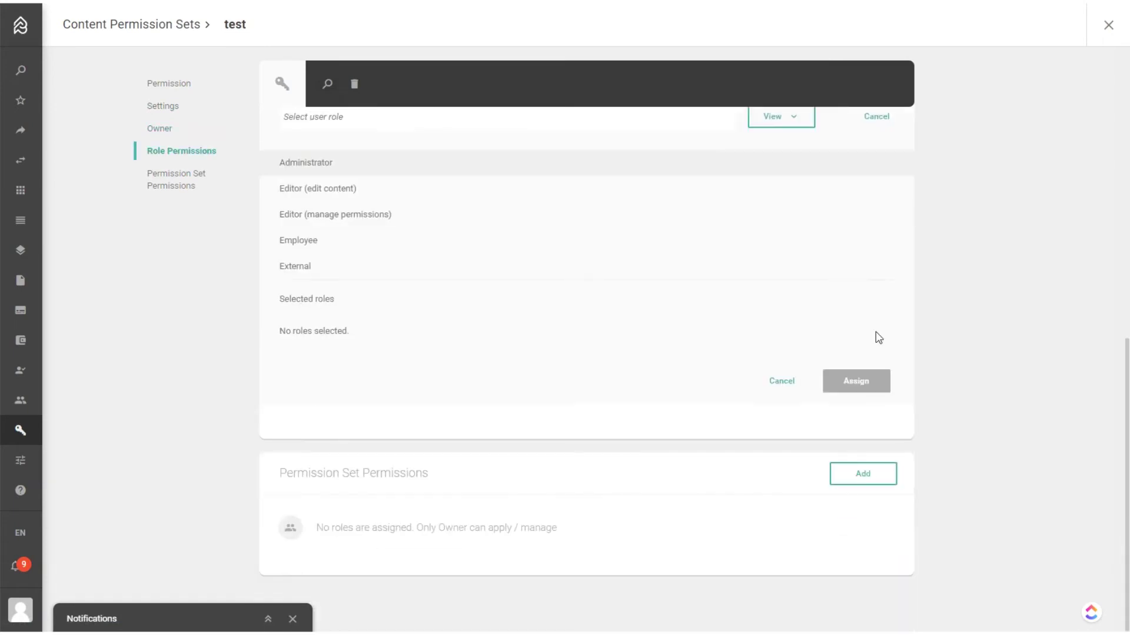
click(772, 384)
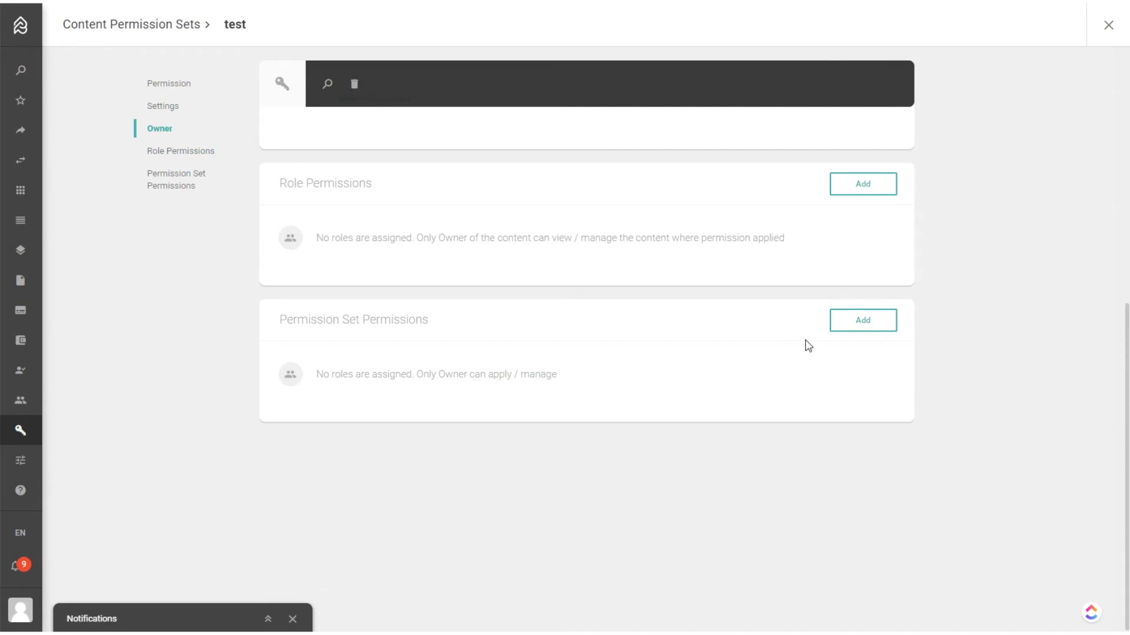
Step: Assign the Administrator role the Manage right under Permission Set Permissions of the "test" content set
click(863, 322)
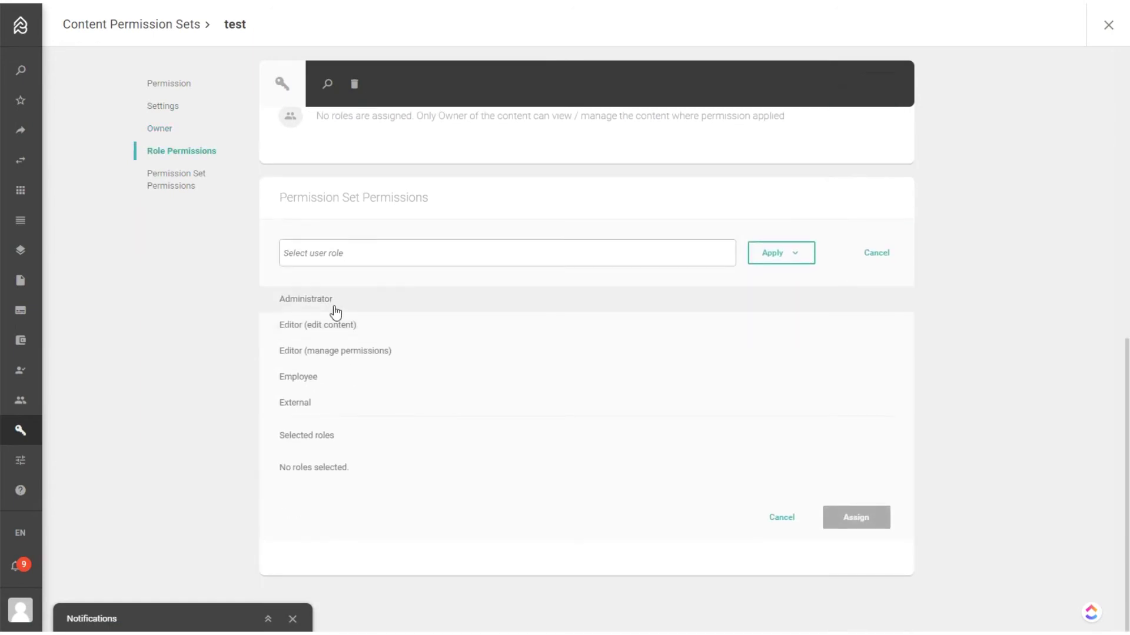
click(335, 300)
click(852, 449)
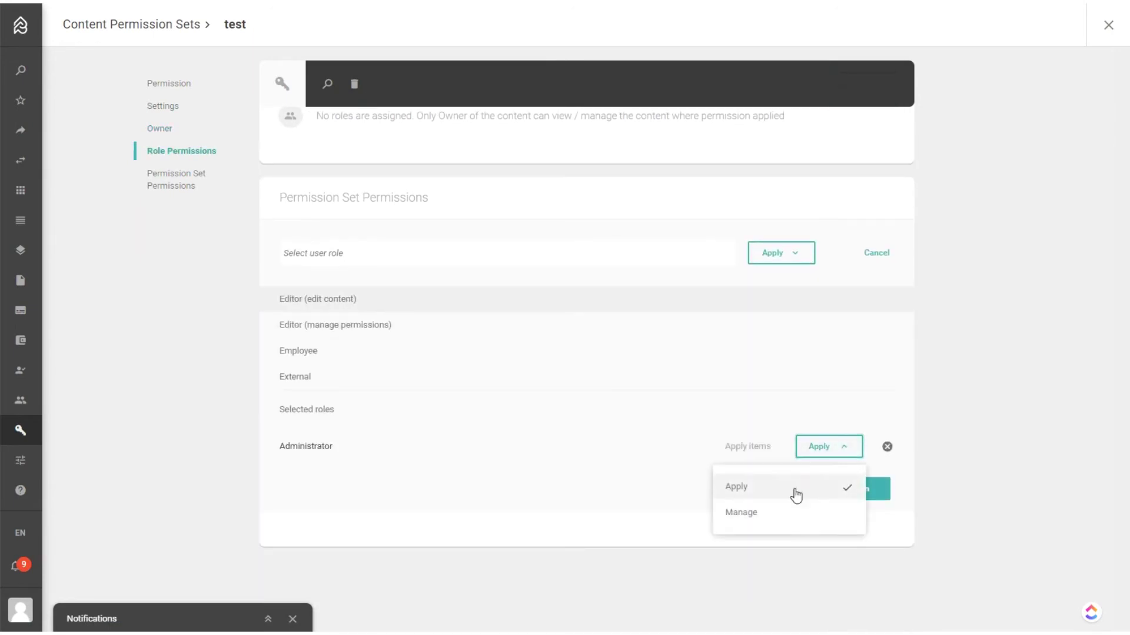
click(744, 515)
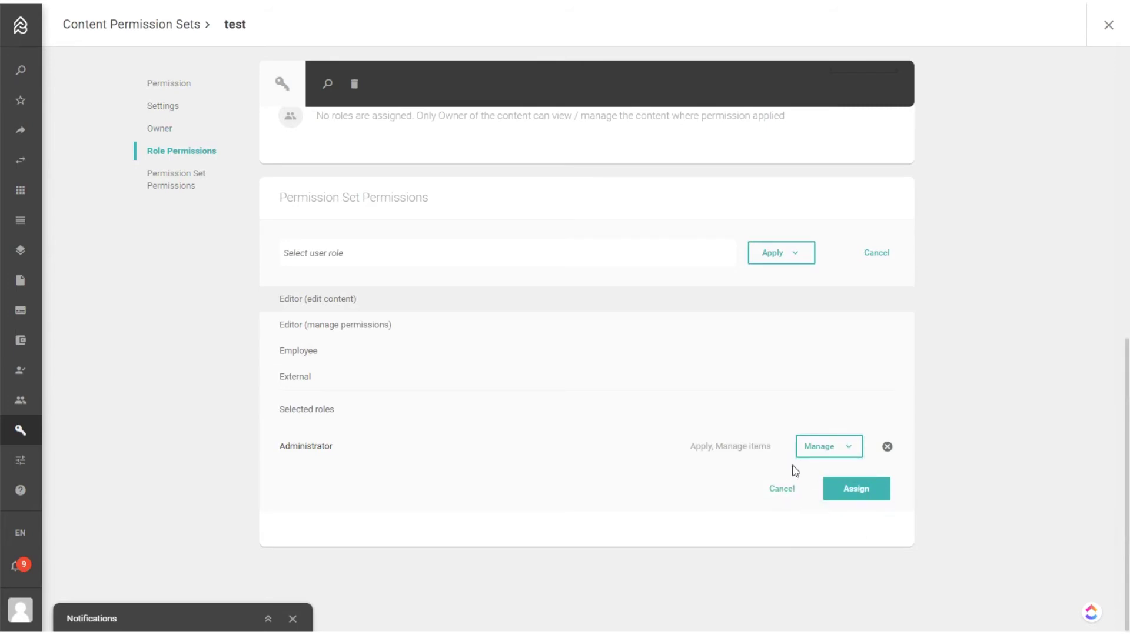
click(856, 489)
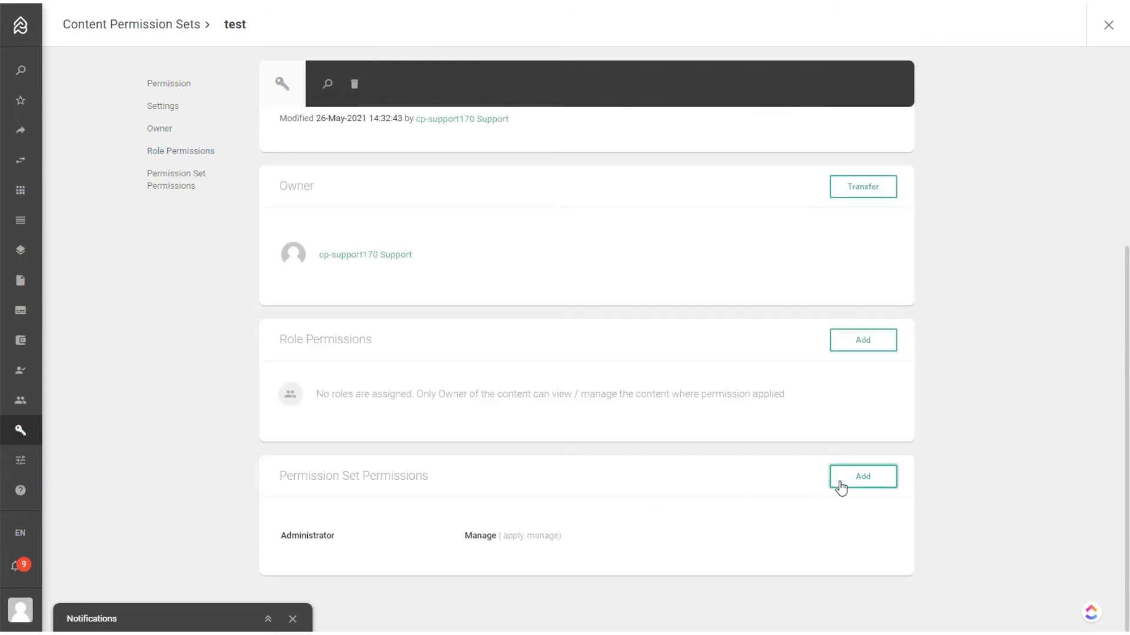
Step: Assign the Editor (manage permissions) role the Apply right under Permission Set Permissions of the "test" content set
click(870, 480)
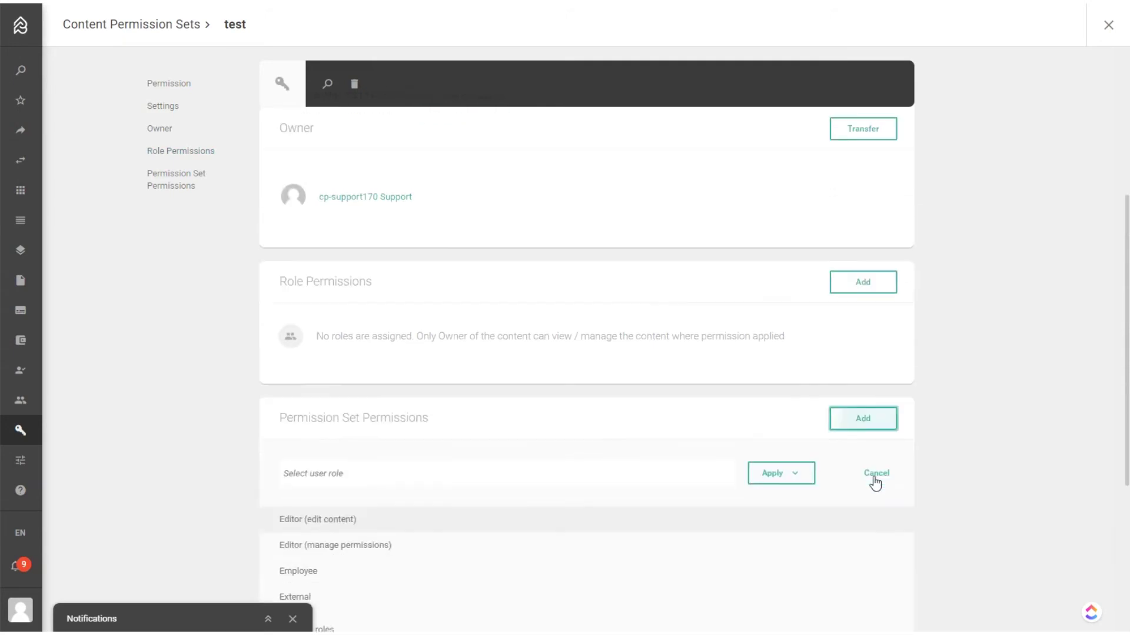
click(362, 326)
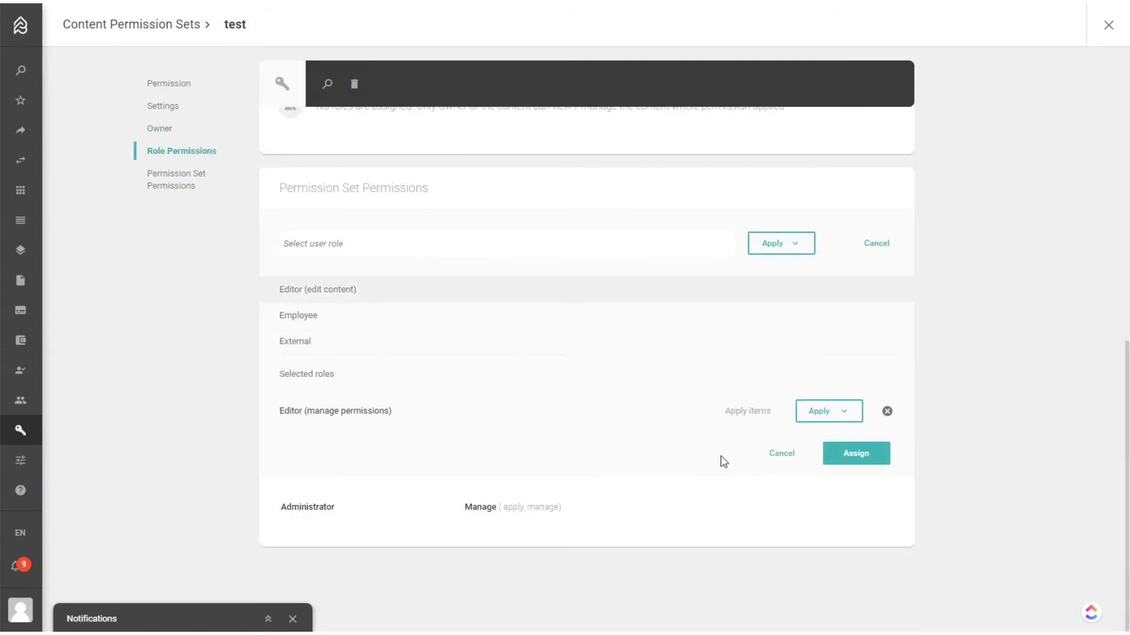
click(842, 416)
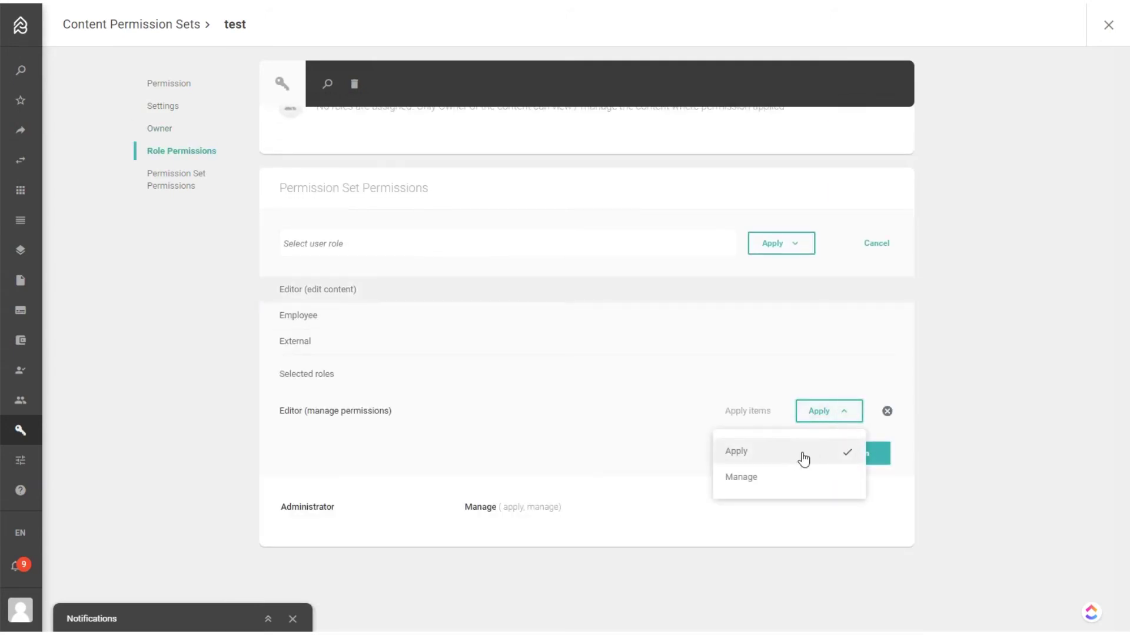
click(748, 457)
click(870, 456)
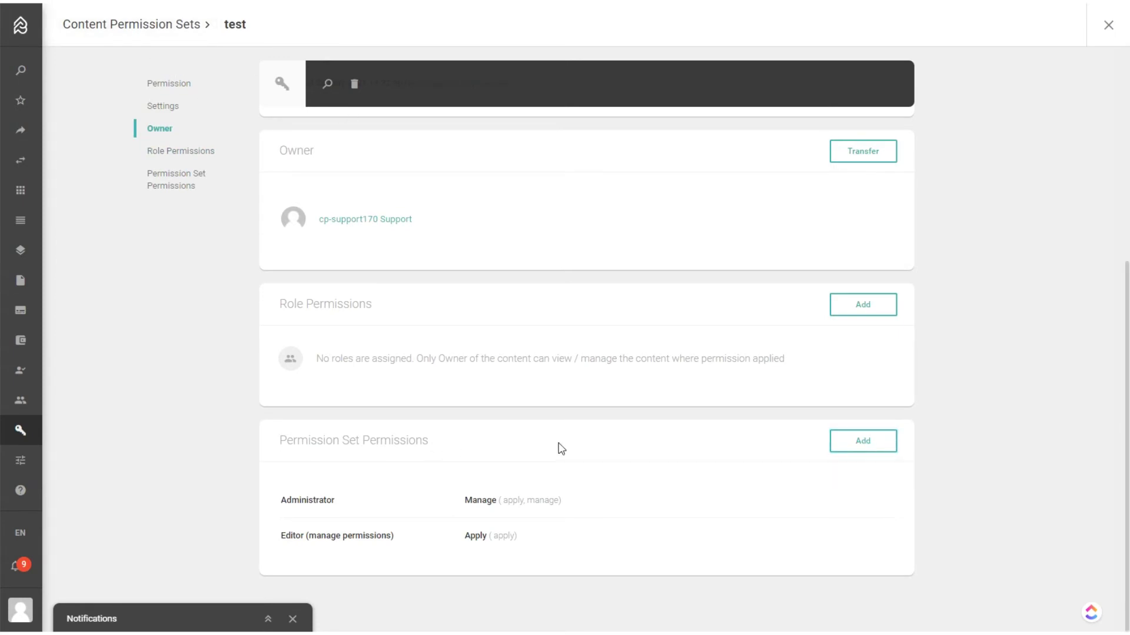
Step: Change from the content to the schema permission sets and create a schema permission set named "test"
click(94, 46)
click(114, 41)
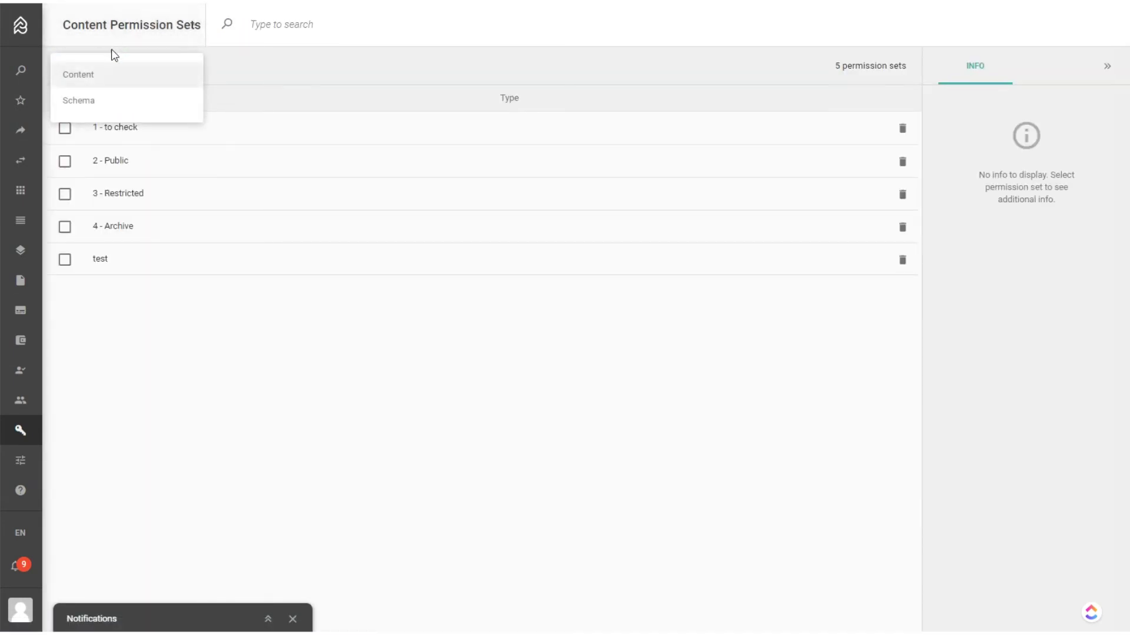
click(86, 101)
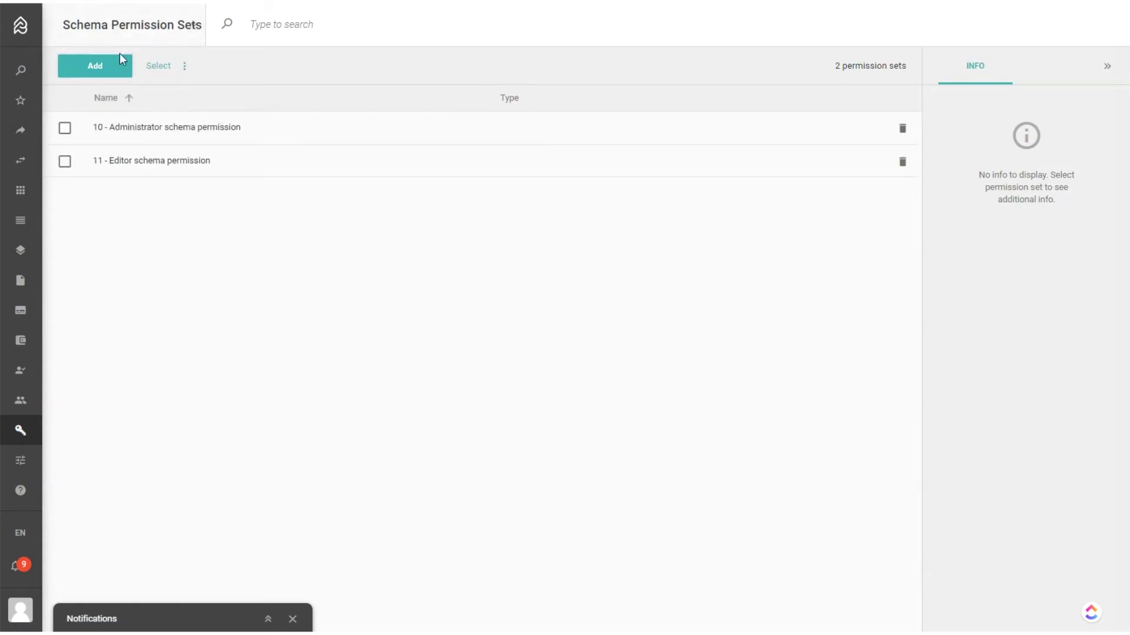
click(101, 70)
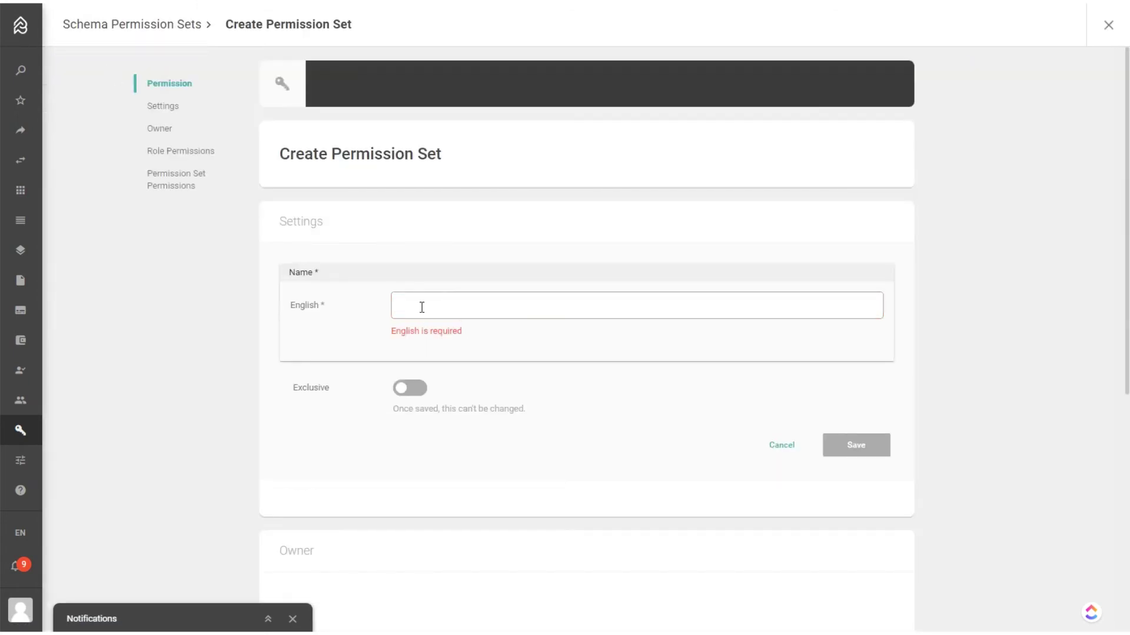
text(test)
click(826, 436)
Step: View the user roles offered under Role Permissions of the "test" schema set and cancel without assigning any
scroll(678, 358, down, 5)
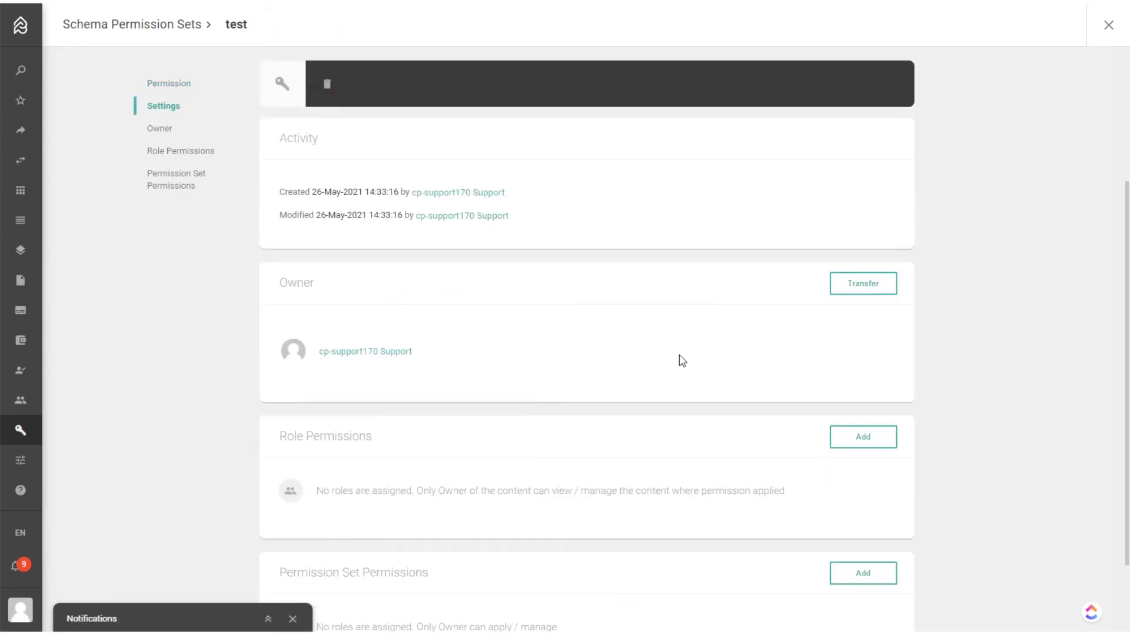
click(884, 346)
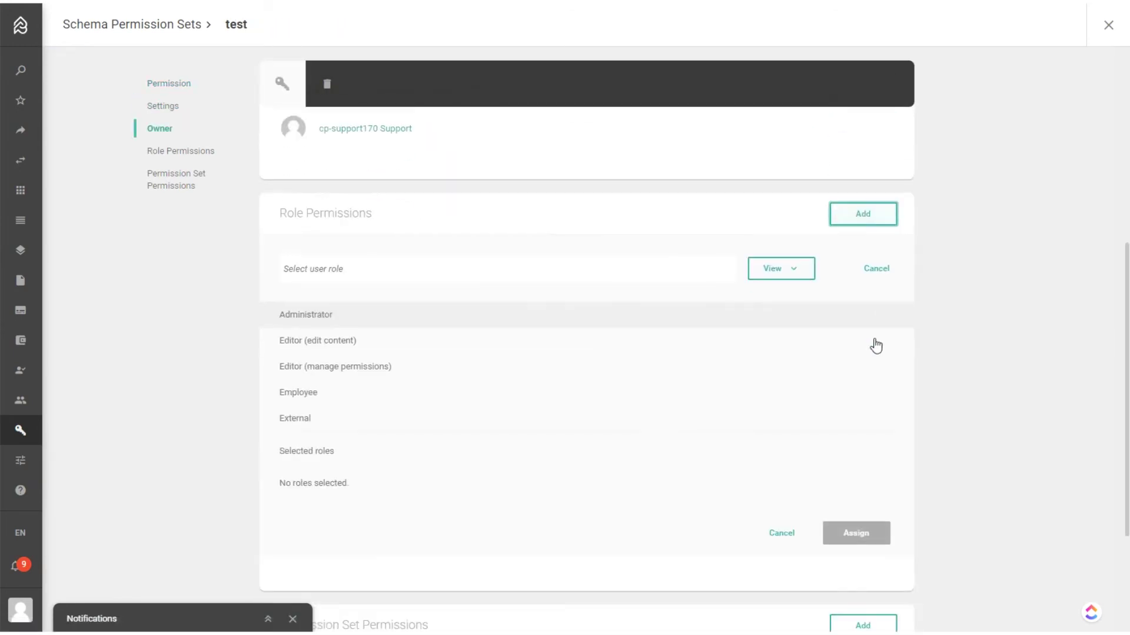
click(885, 243)
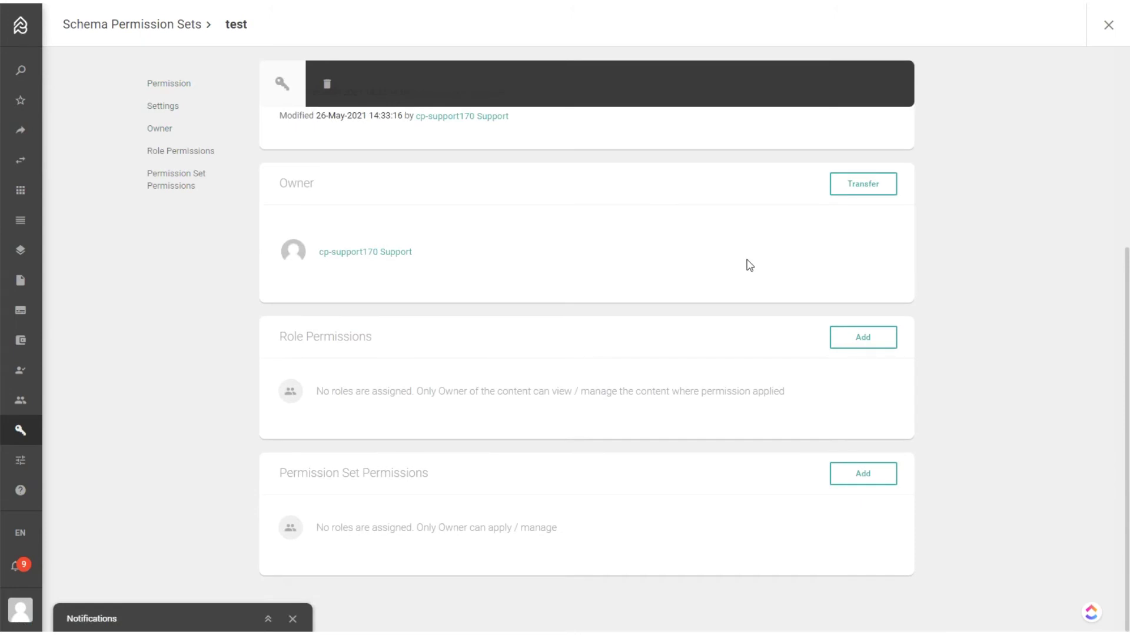
Step: Assign the Administrator role the Manage right under Permission Set Permissions of the "test" schema set
click(871, 481)
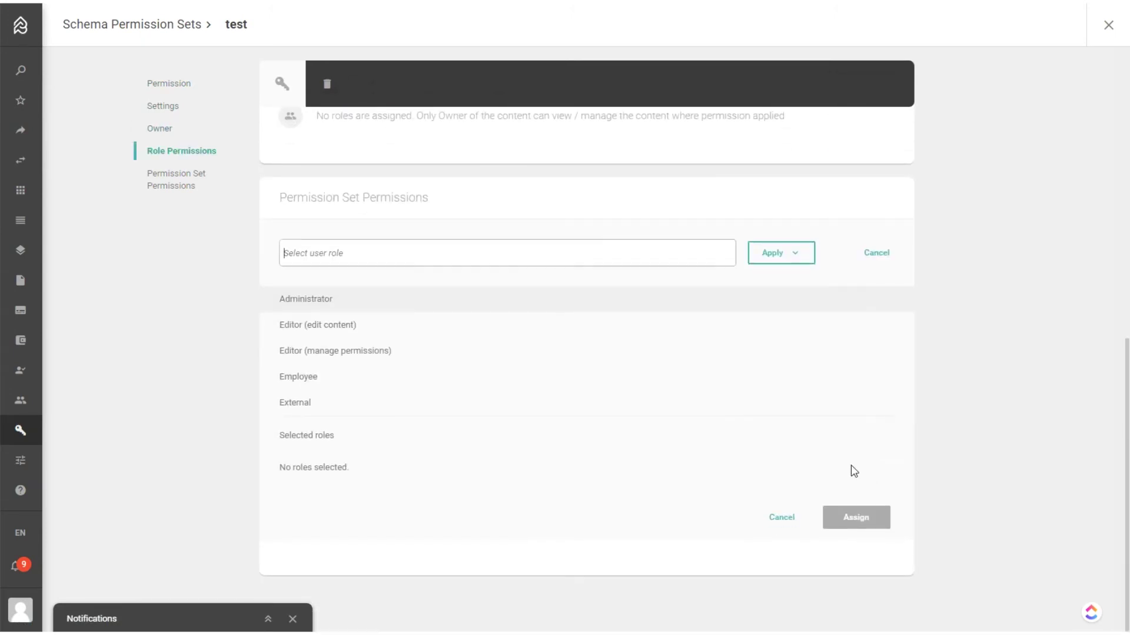
click(310, 299)
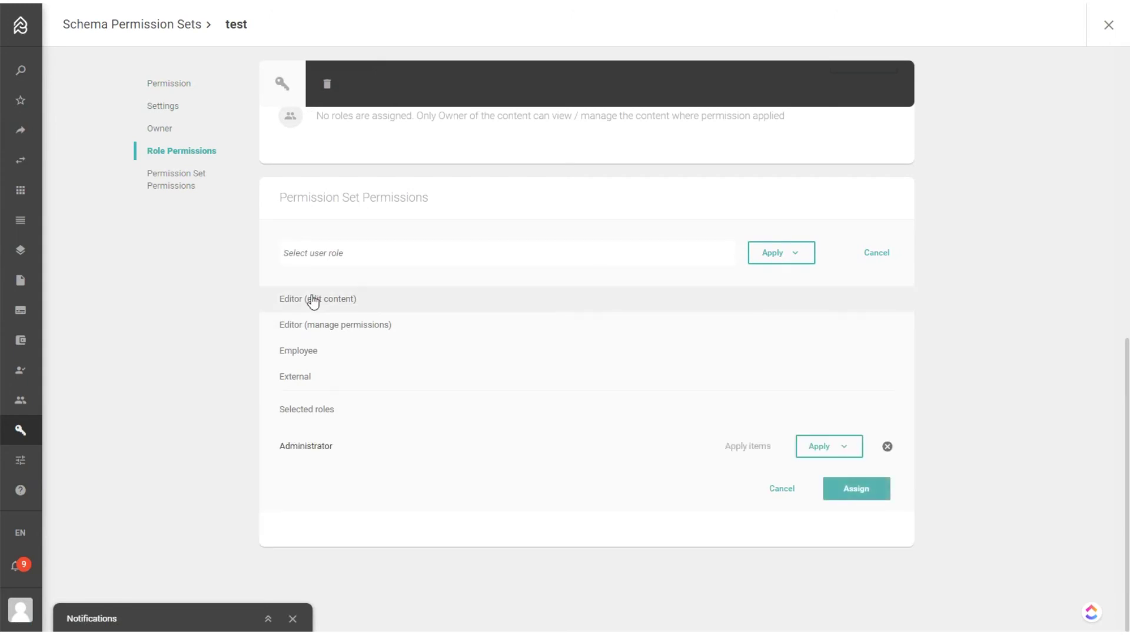
click(821, 450)
click(764, 512)
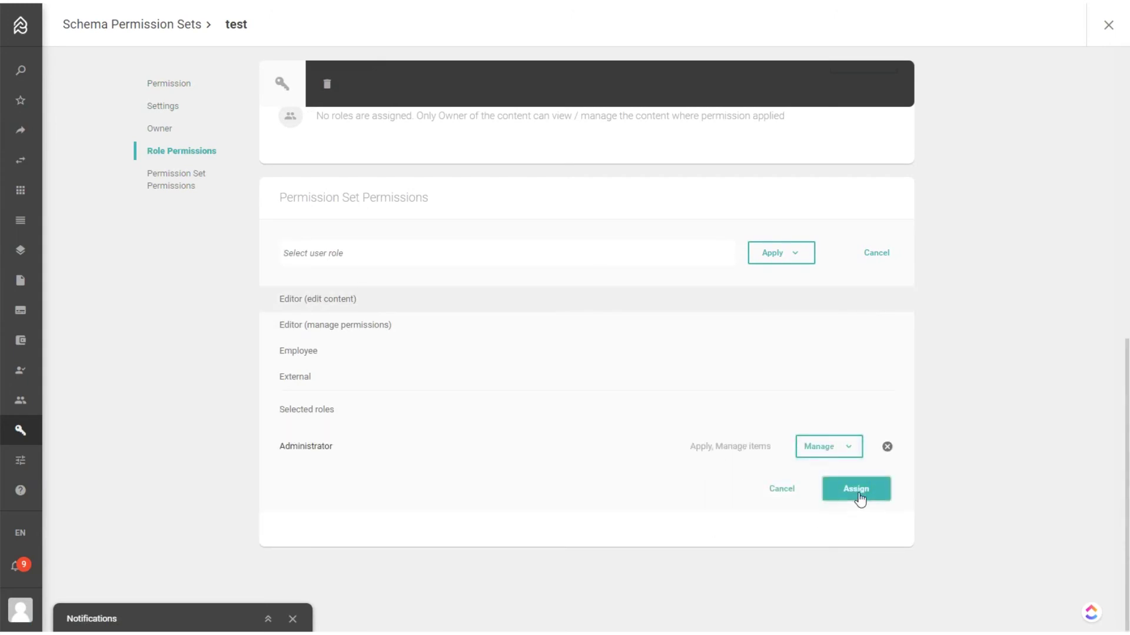
click(862, 494)
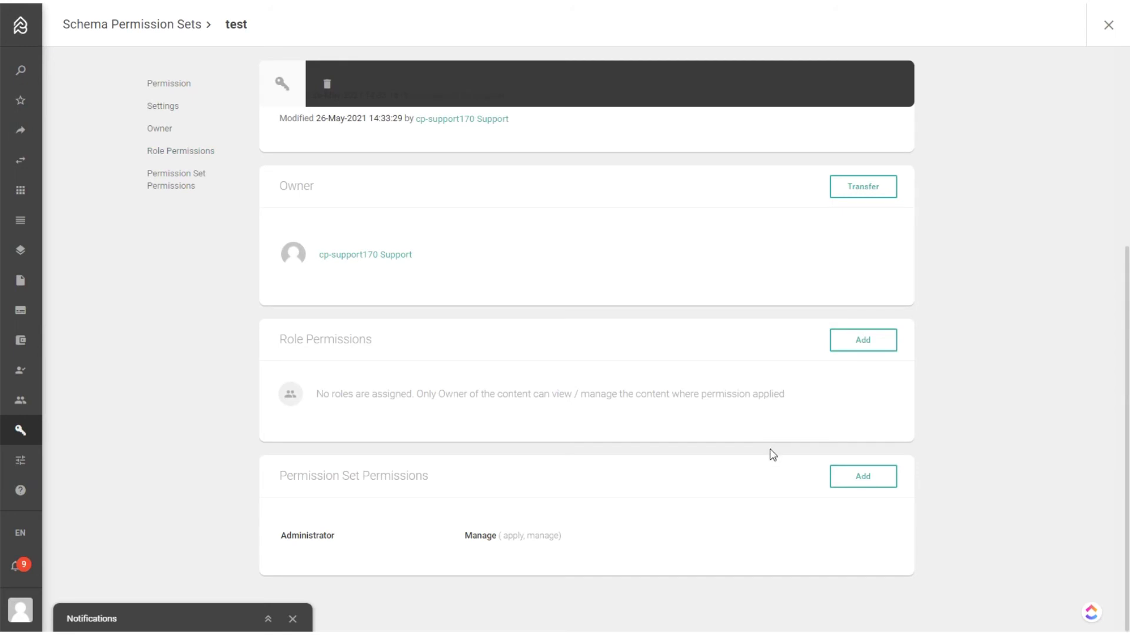
mouse_move(533, 525)
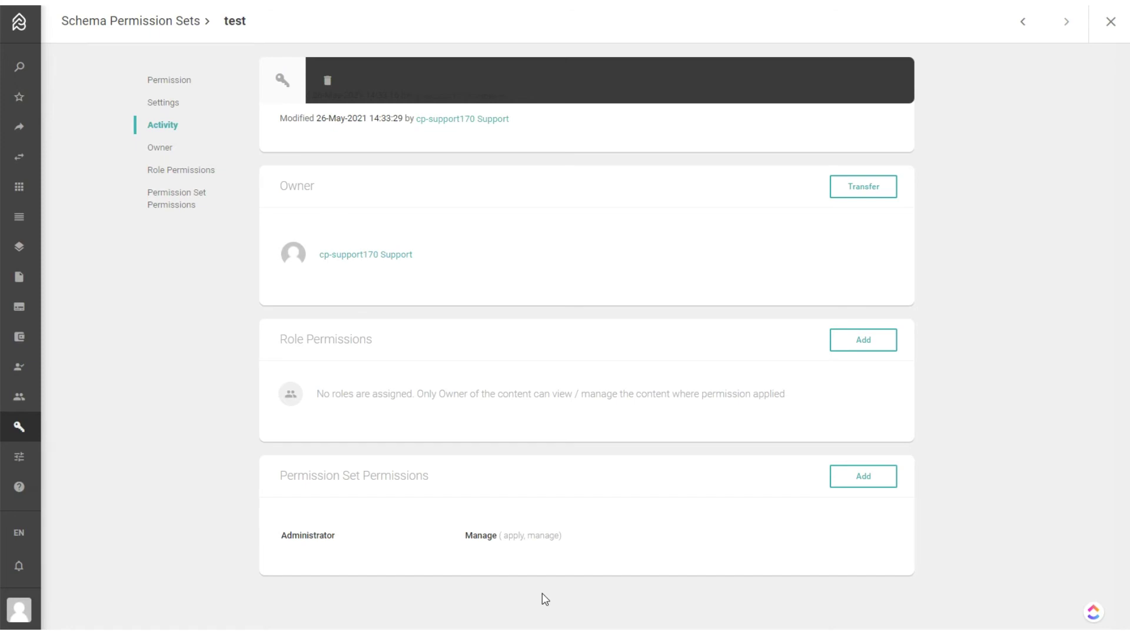
Step: Assign the "10 - Administrator" and "11 - Editor schema permission" sets to the Basic information layer and expand both to show their role rights
click(20, 252)
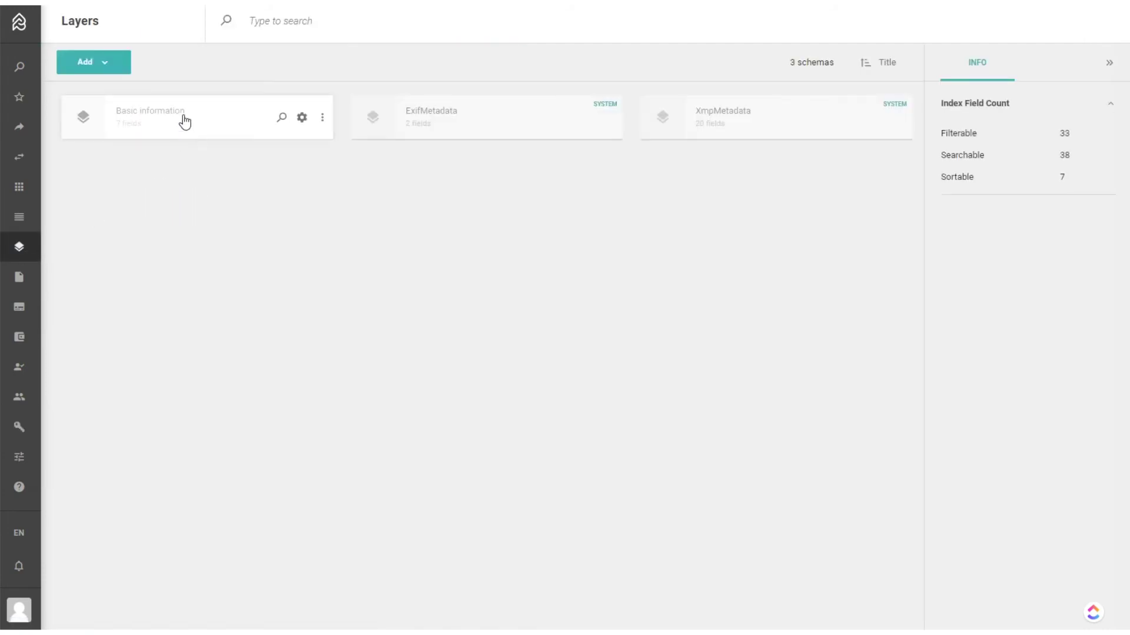
click(302, 120)
click(178, 224)
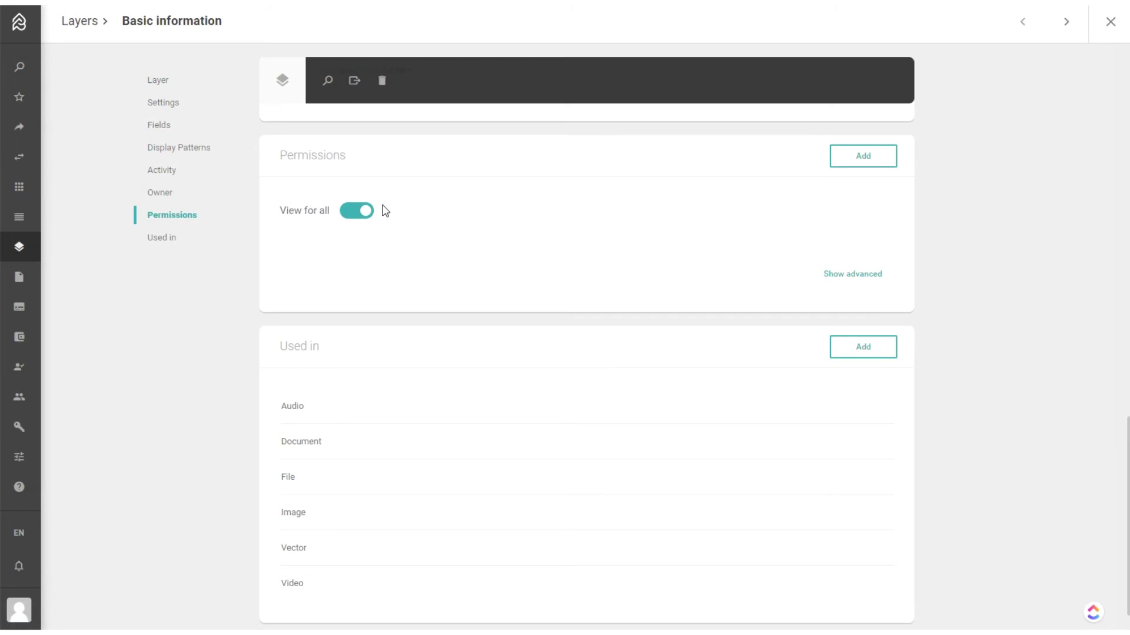
click(865, 160)
click(396, 258)
click(380, 259)
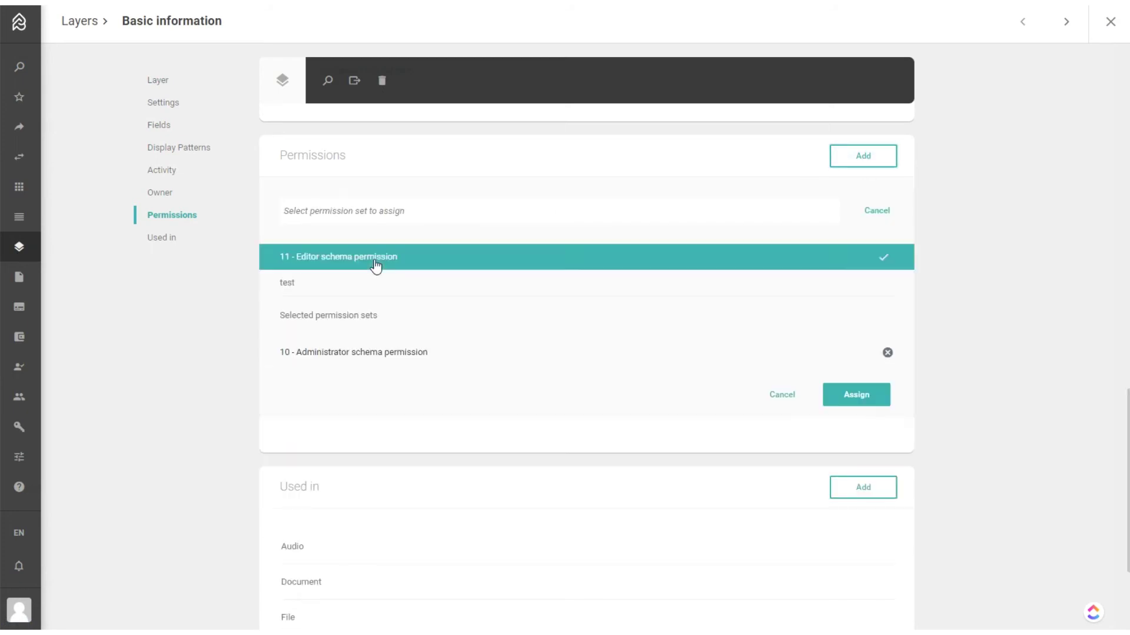
click(856, 407)
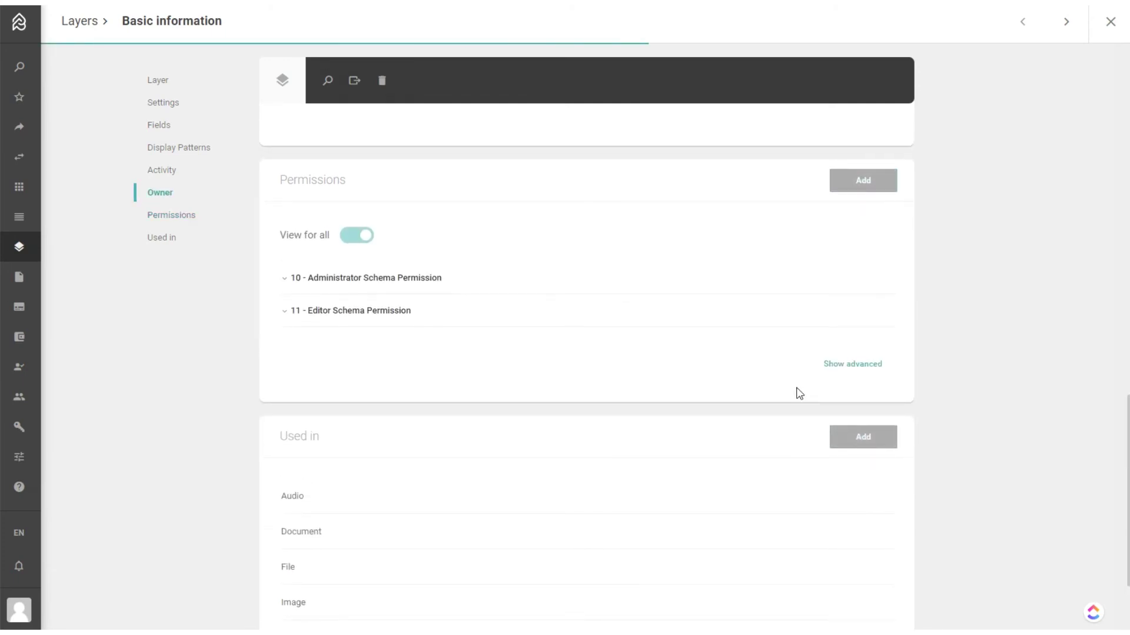
click(283, 311)
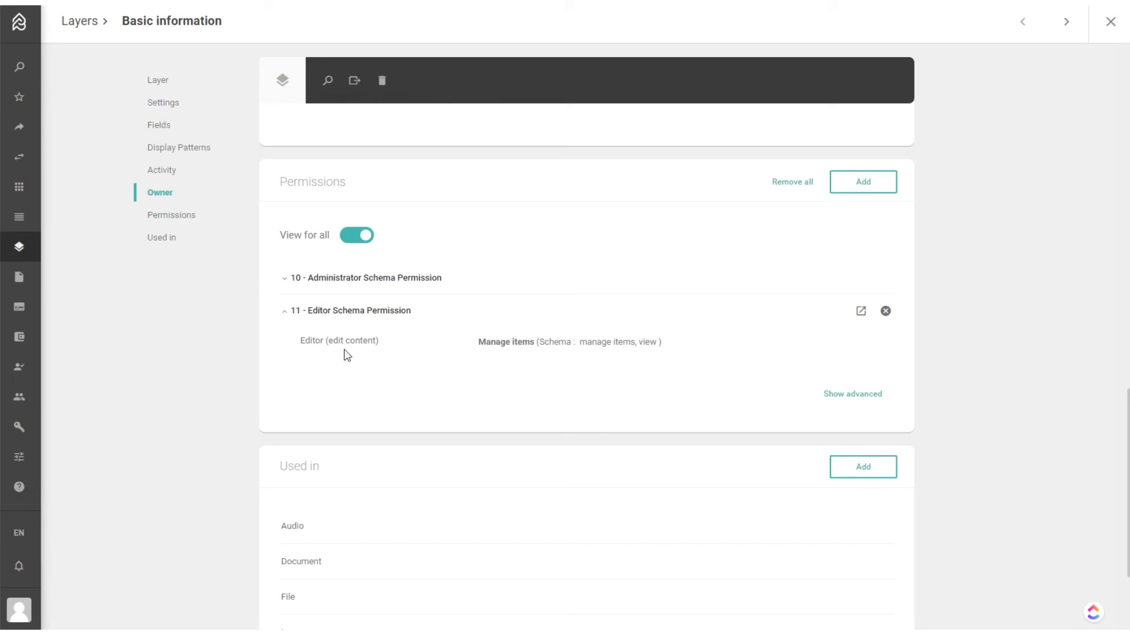
click(285, 278)
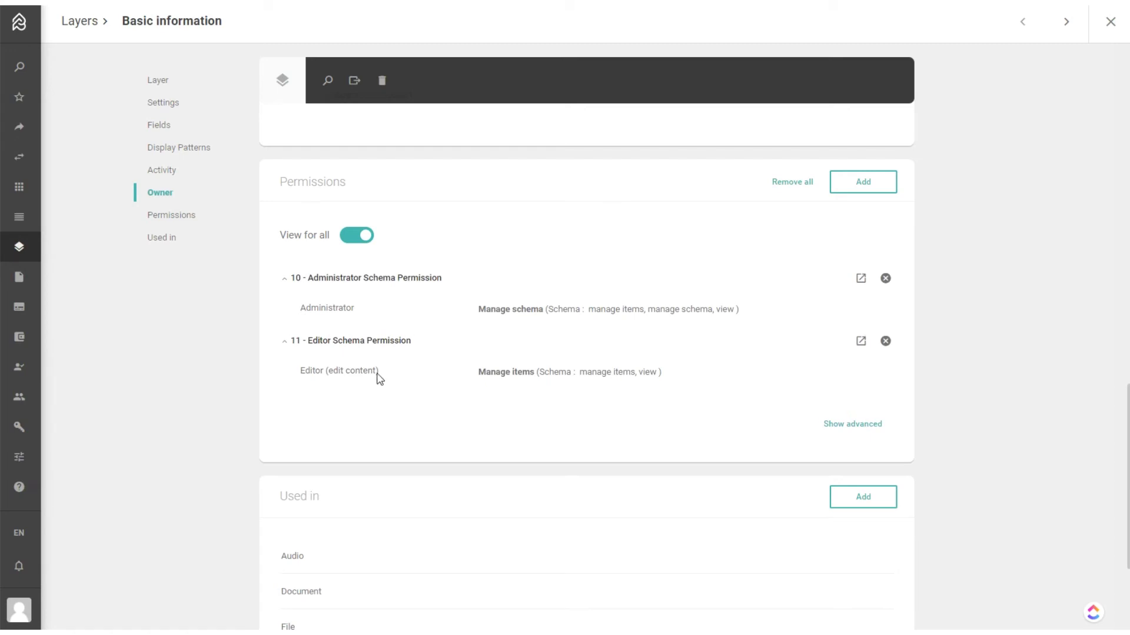
Step: Assign the "10 - Administrator" and "11 - Editor schema permission" sets to the Keyword list, expand both, and return to the lists overview
click(19, 218)
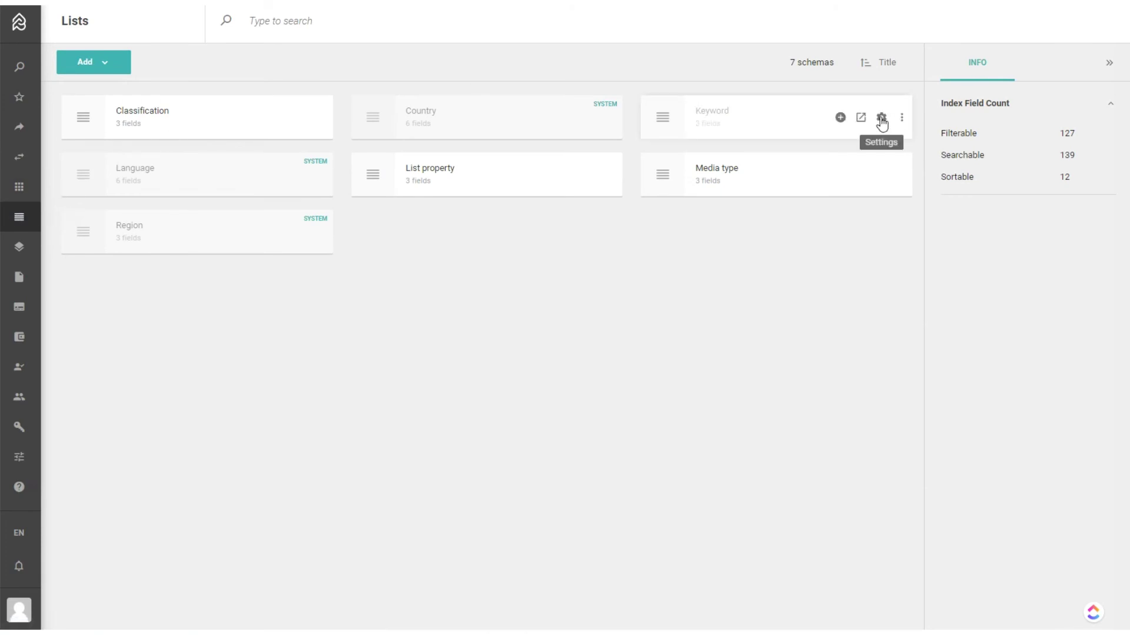
click(881, 118)
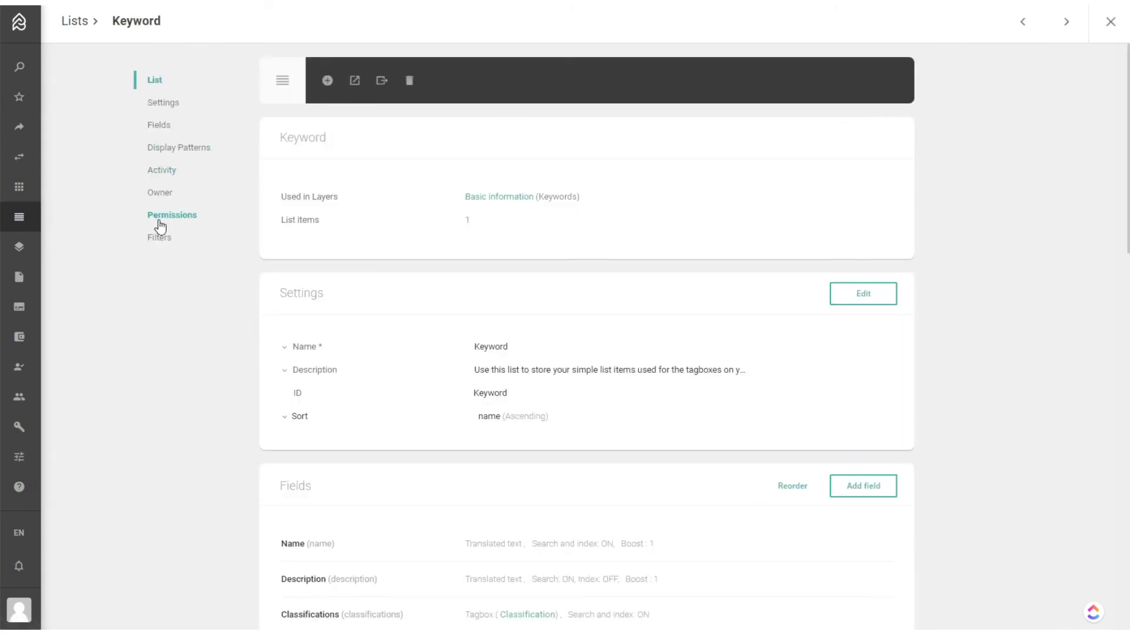
click(159, 223)
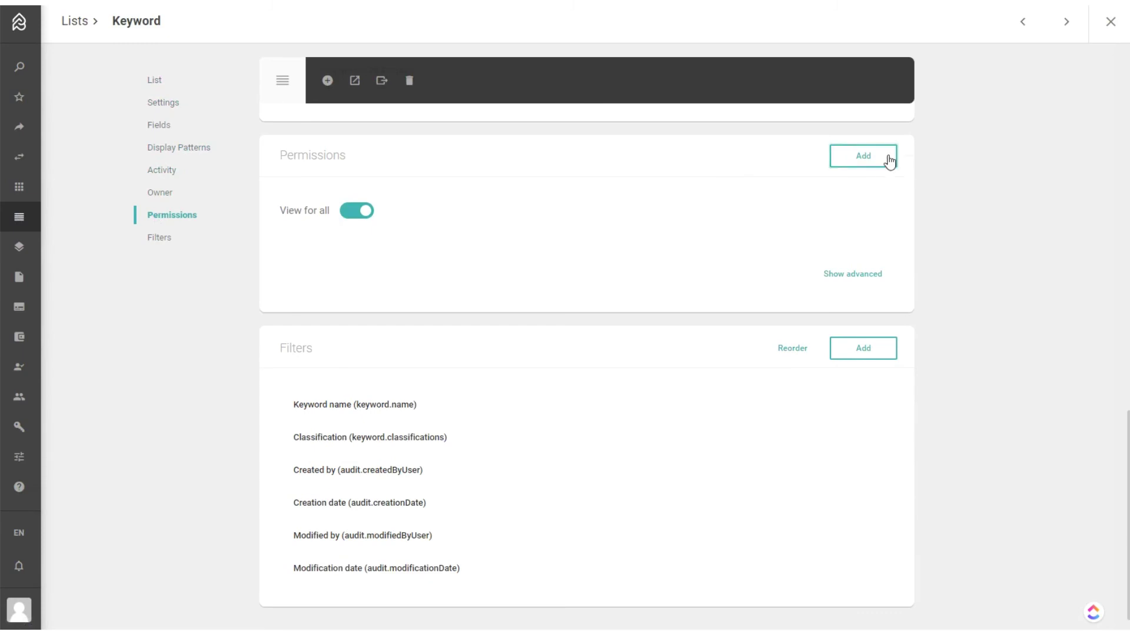
click(890, 161)
click(411, 260)
click(394, 259)
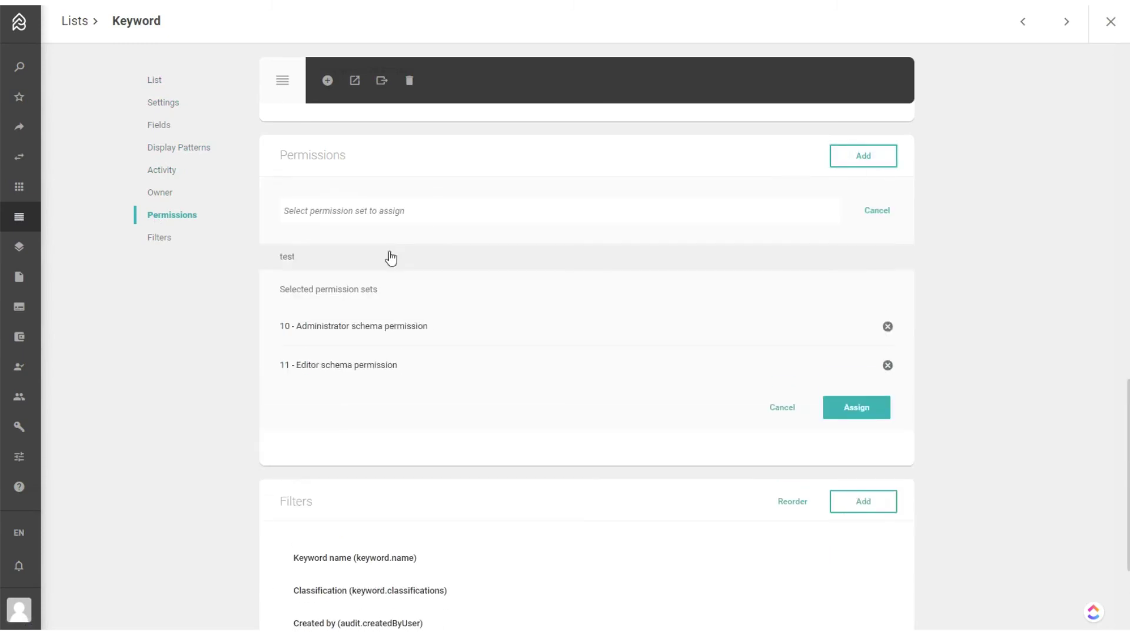
click(873, 408)
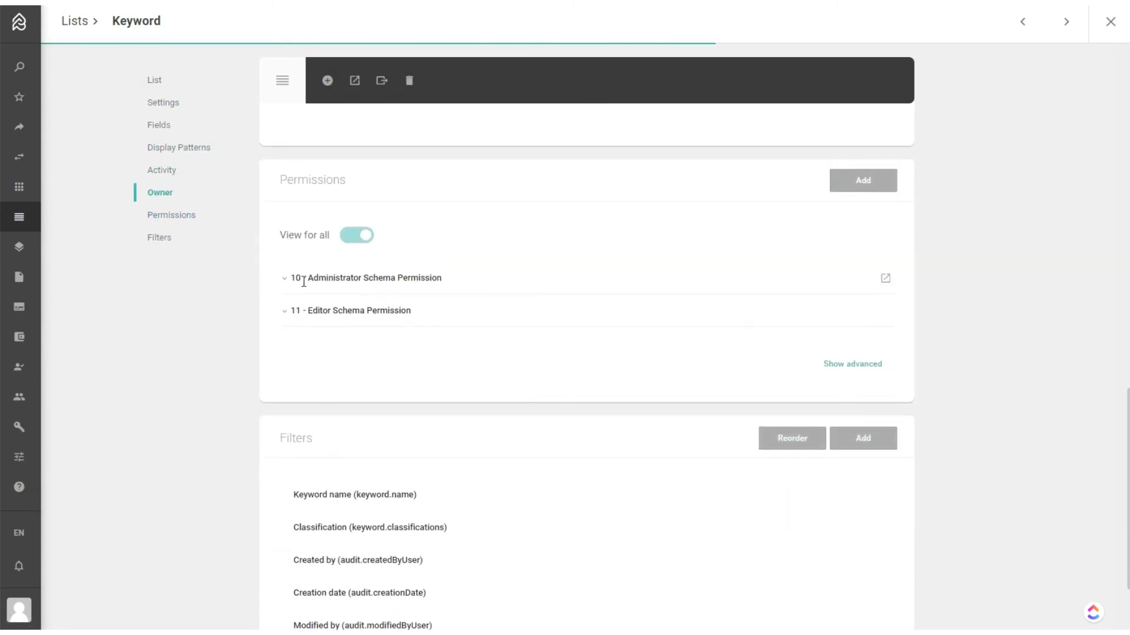
click(283, 282)
click(285, 281)
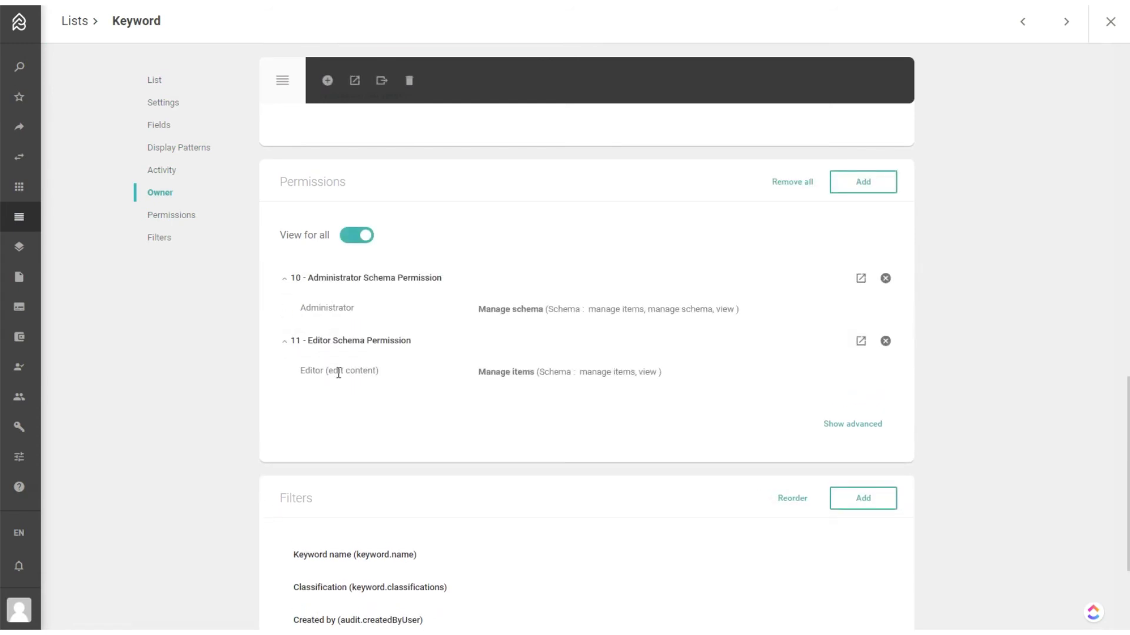
click(74, 23)
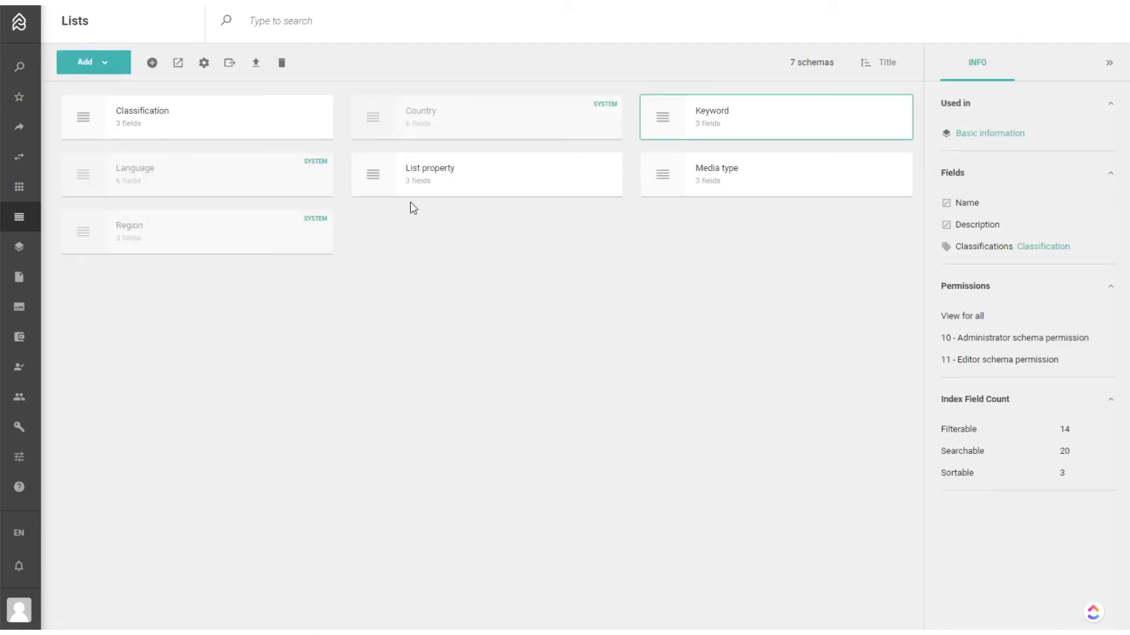
Step: Open Picturepark logo.png in the Media Library and examine the role rights of its "2 - Public" permission set in simple and advanced views
click(20, 68)
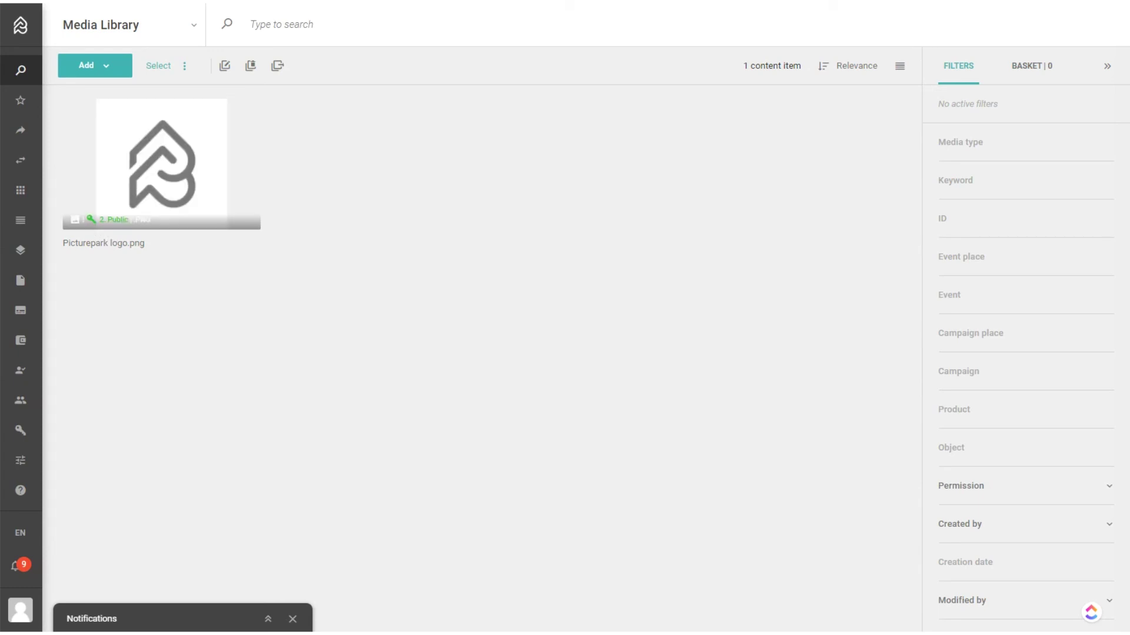
click(159, 178)
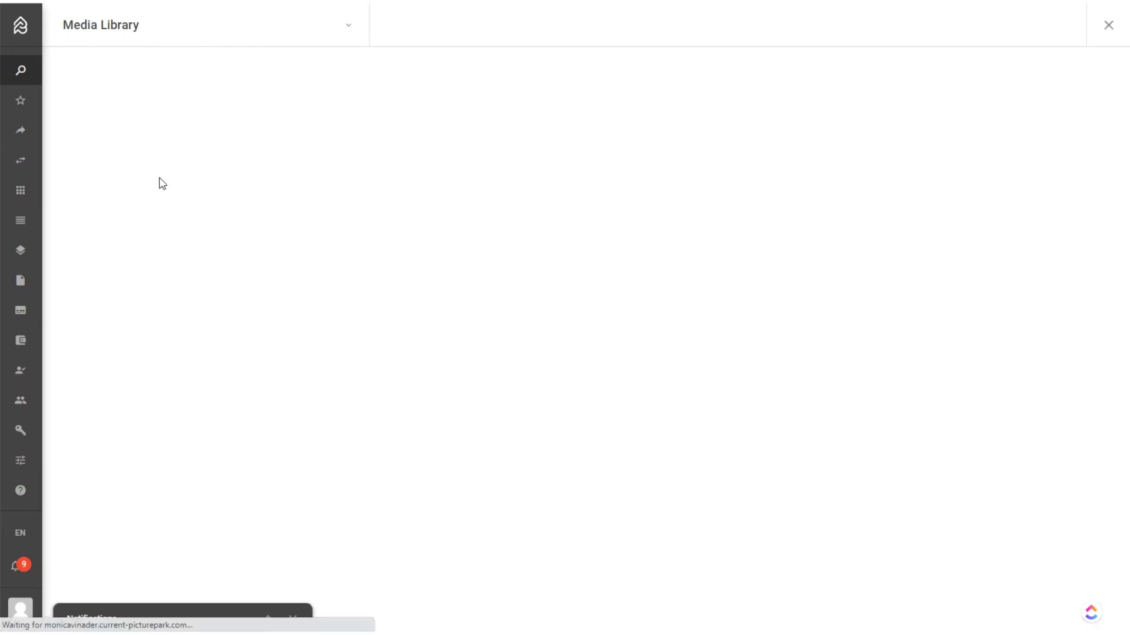
scroll(588, 253, down, 5)
scroll(590, 260, down, 3)
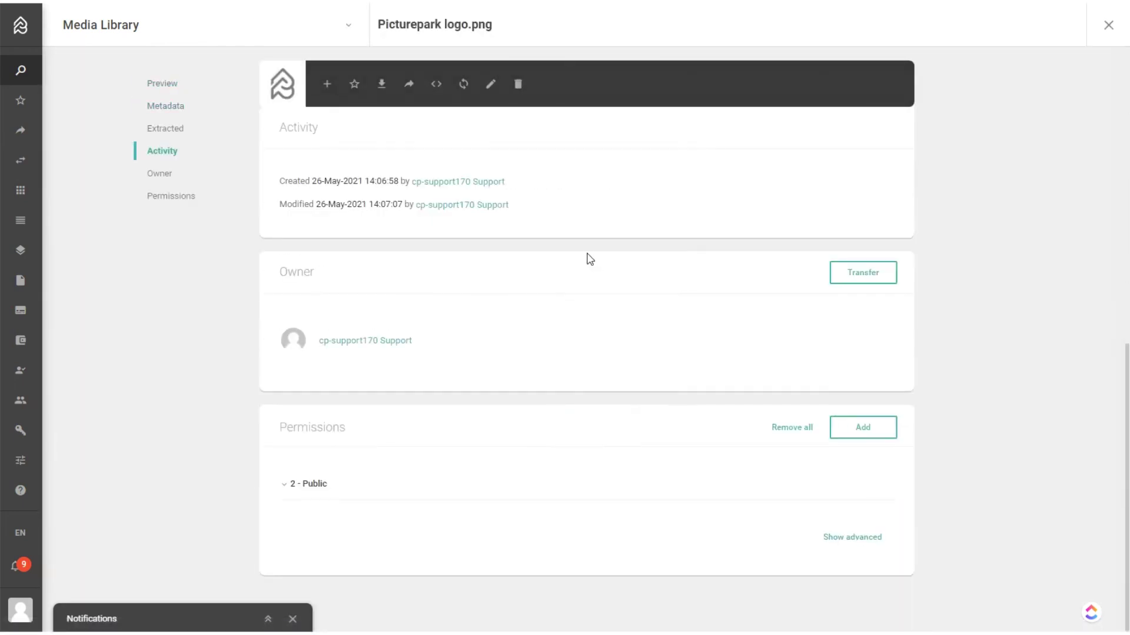
click(167, 199)
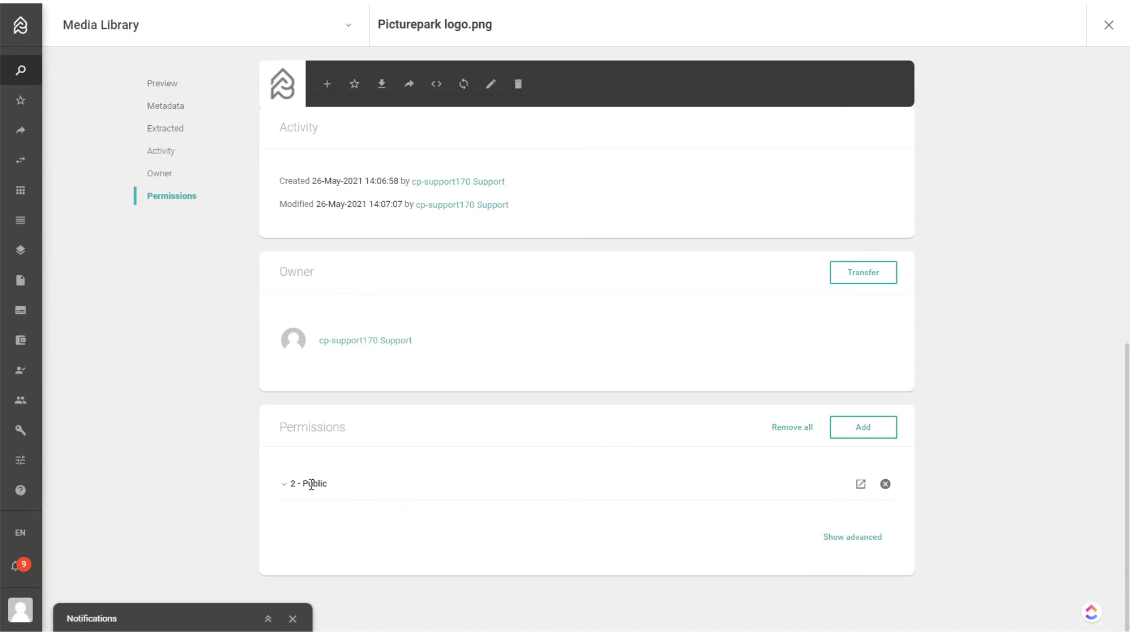
click(289, 491)
scroll(464, 464, down, 2)
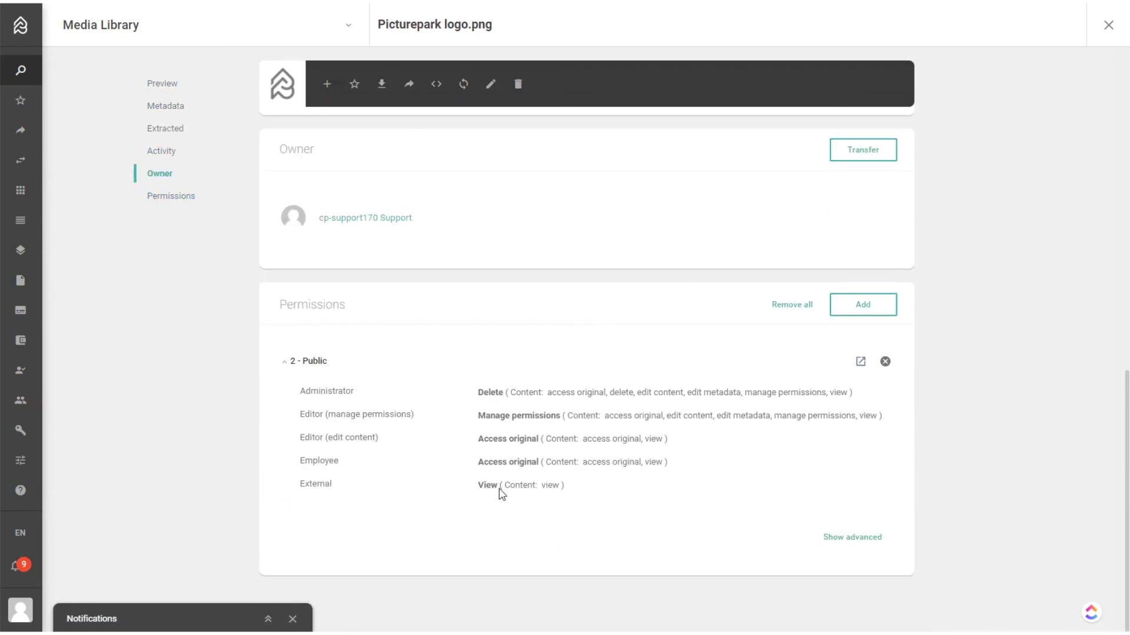
click(870, 538)
scroll(798, 488, down, 2)
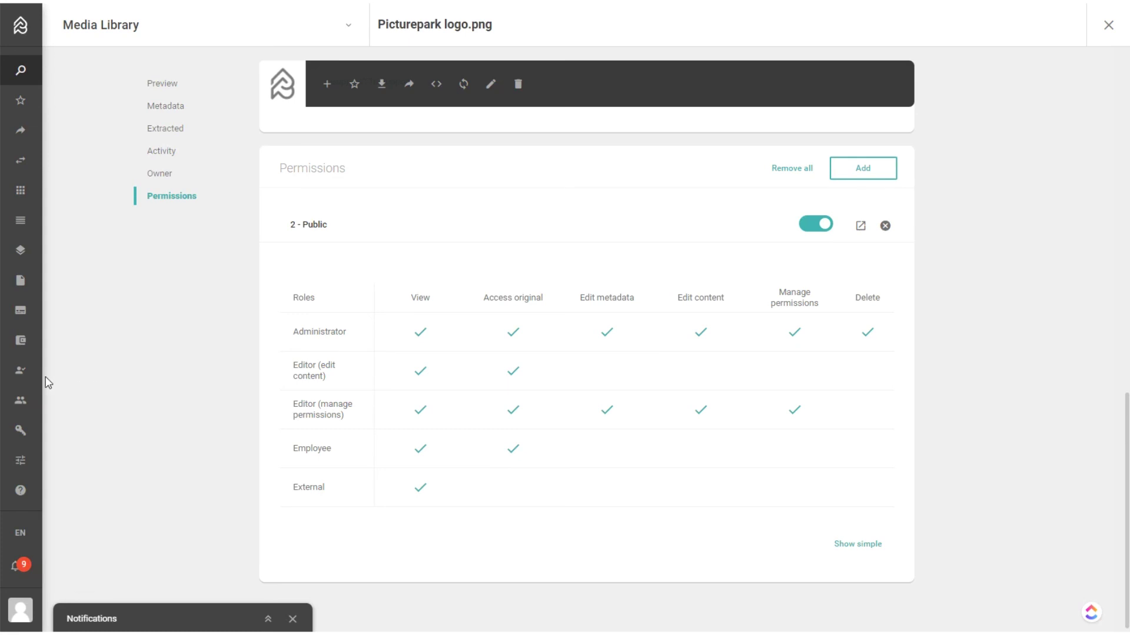
Step: Open the form for creating a new user and review its fields without filling them in
click(20, 370)
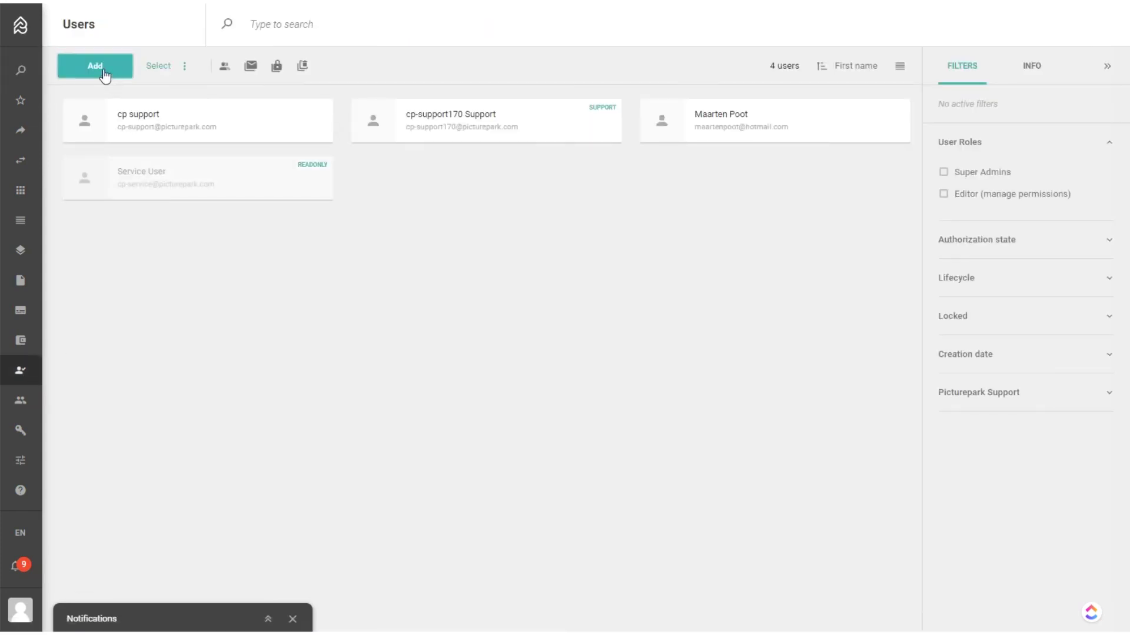
click(113, 81)
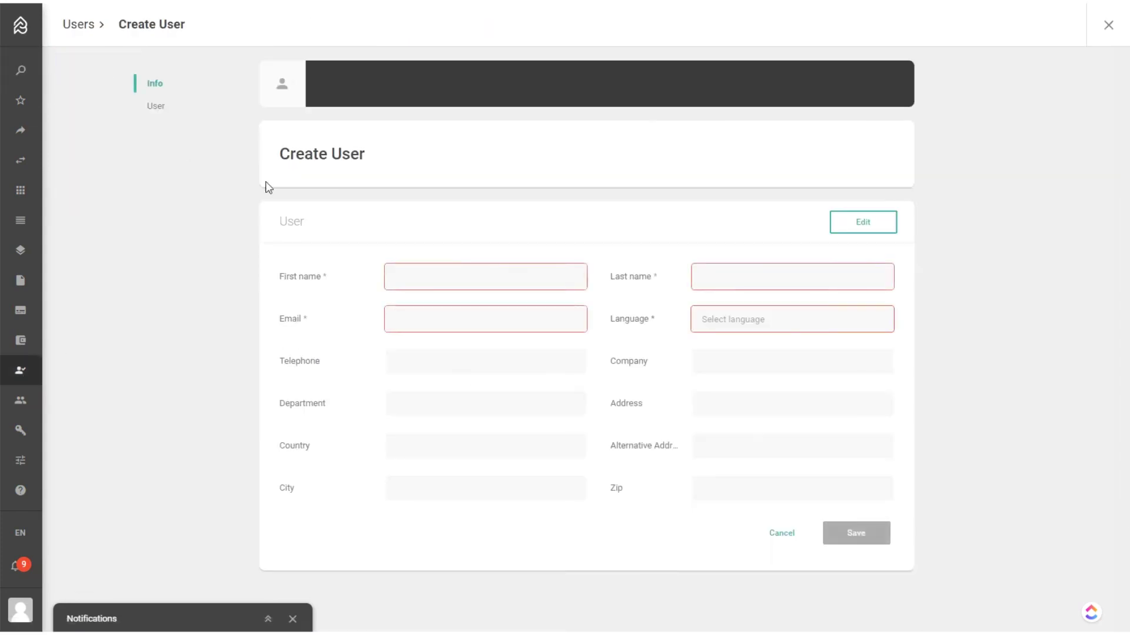
click(416, 321)
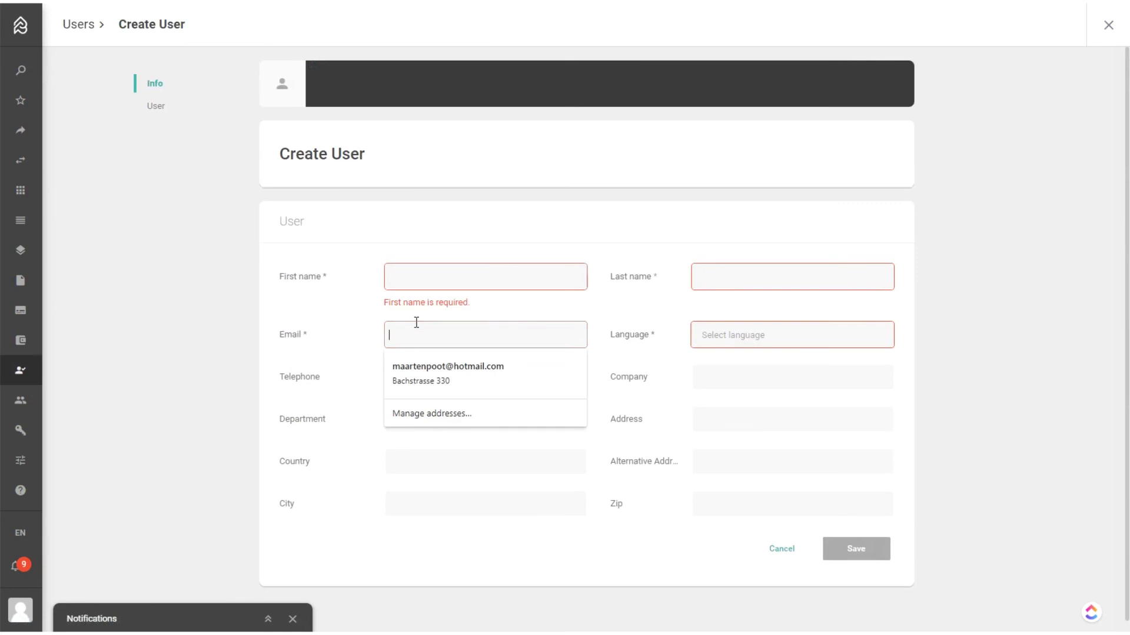
click(353, 321)
scroll(518, 373, down, 1)
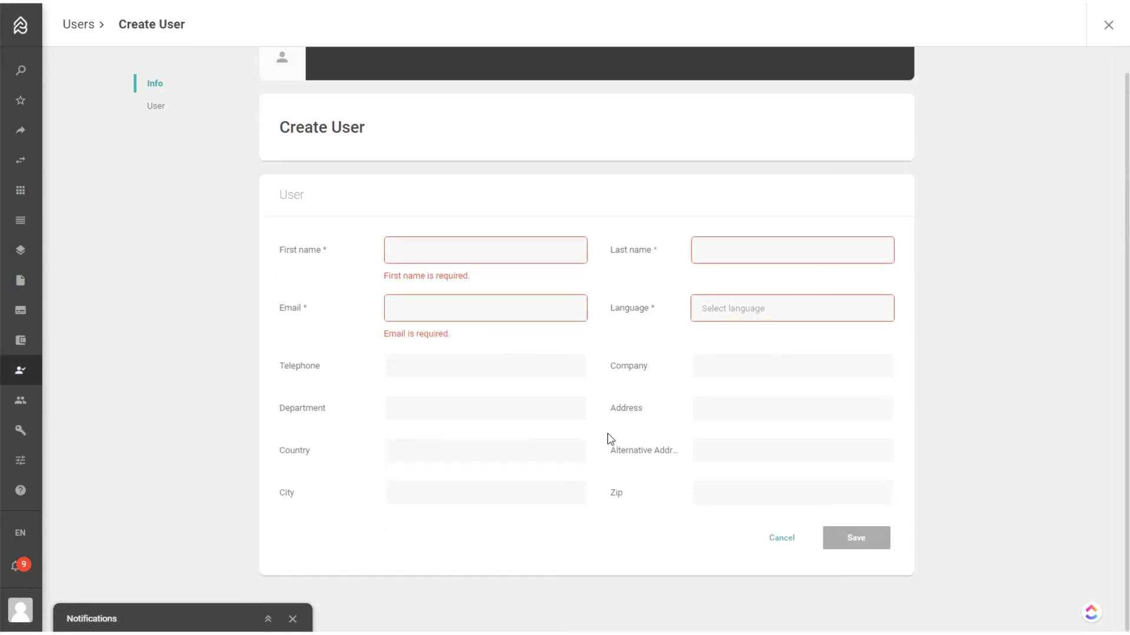